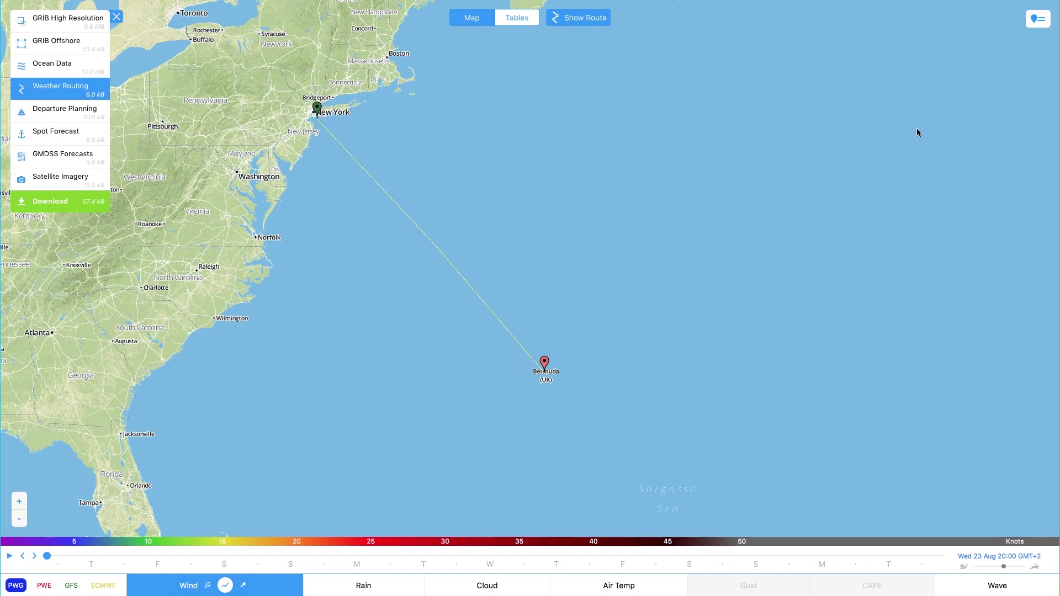
# Enable the GRIB Offshore download and adjust its area so it encloses the route from New York to Bermuda
pyautogui.click(56, 44)
pyautogui.moveTo(673, 95)
pyautogui.mouseDown()
pyautogui.moveTo(647, 133)
pyautogui.moveTo(611, 107)
pyautogui.moveTo(570, 99)
pyautogui.moveTo(674, 103)
pyautogui.mouseUp()
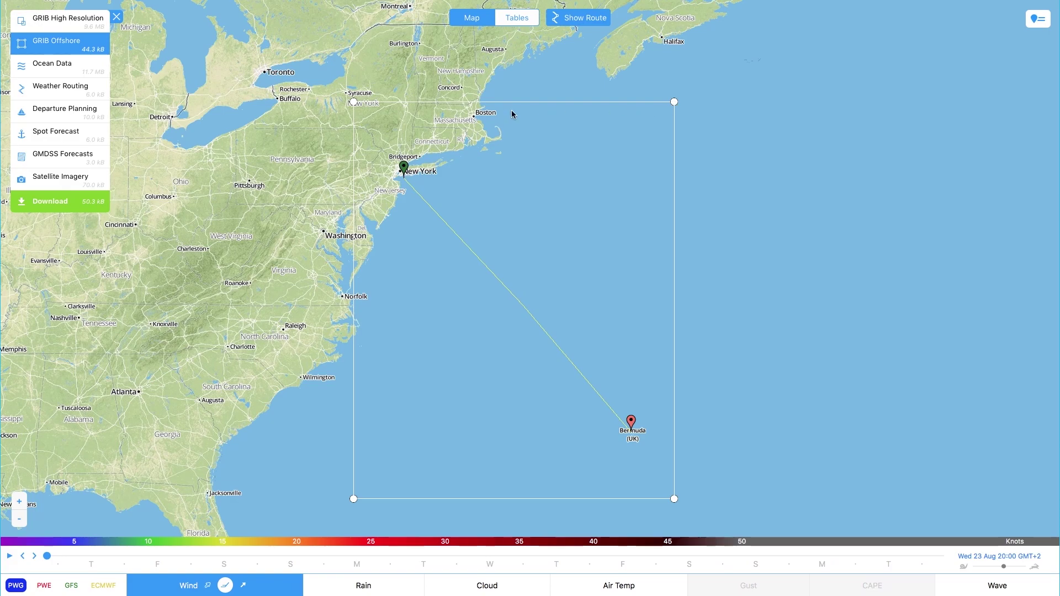
pyautogui.moveTo(354, 102); pyautogui.dragTo(357, 129)
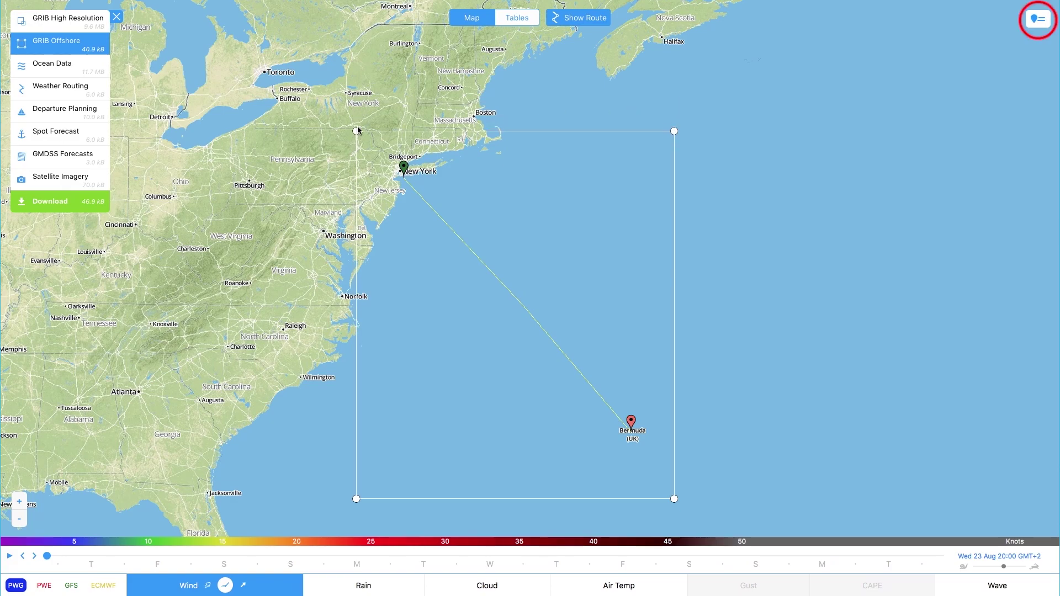
# Add four intermediate waypoints between New York and Bermuda and shift the third one slightly on the map
pyautogui.click(1038, 18)
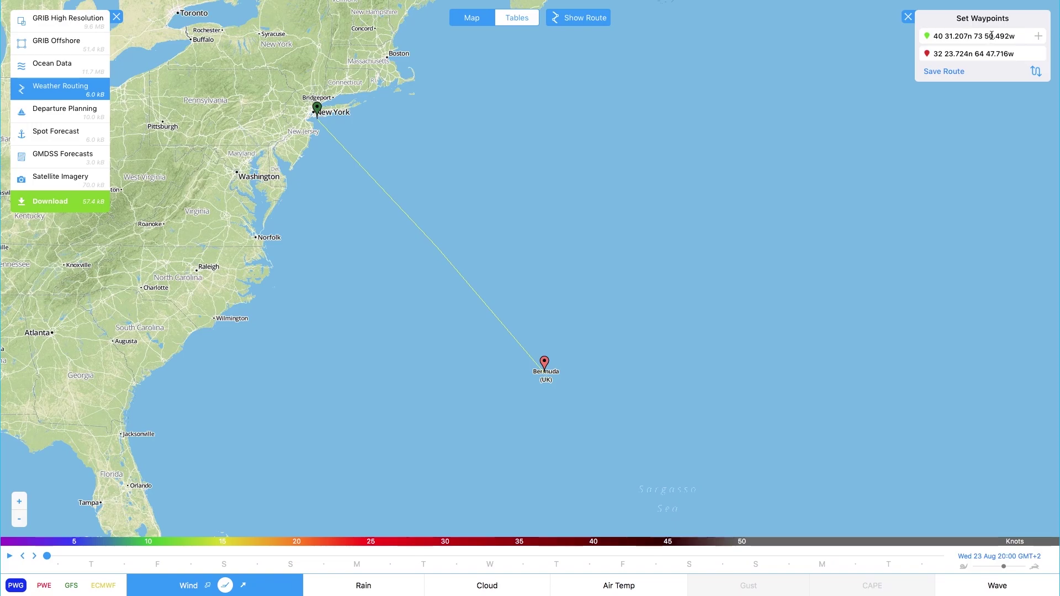
pyautogui.click(1039, 38)
pyautogui.click(1038, 38)
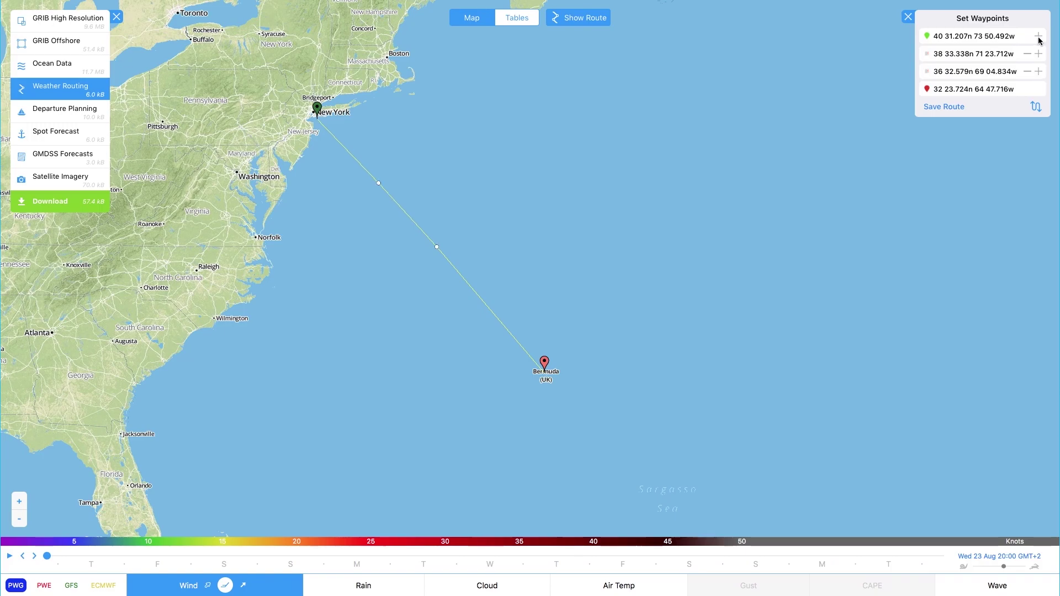
pyautogui.click(1038, 37)
pyautogui.click(1039, 38)
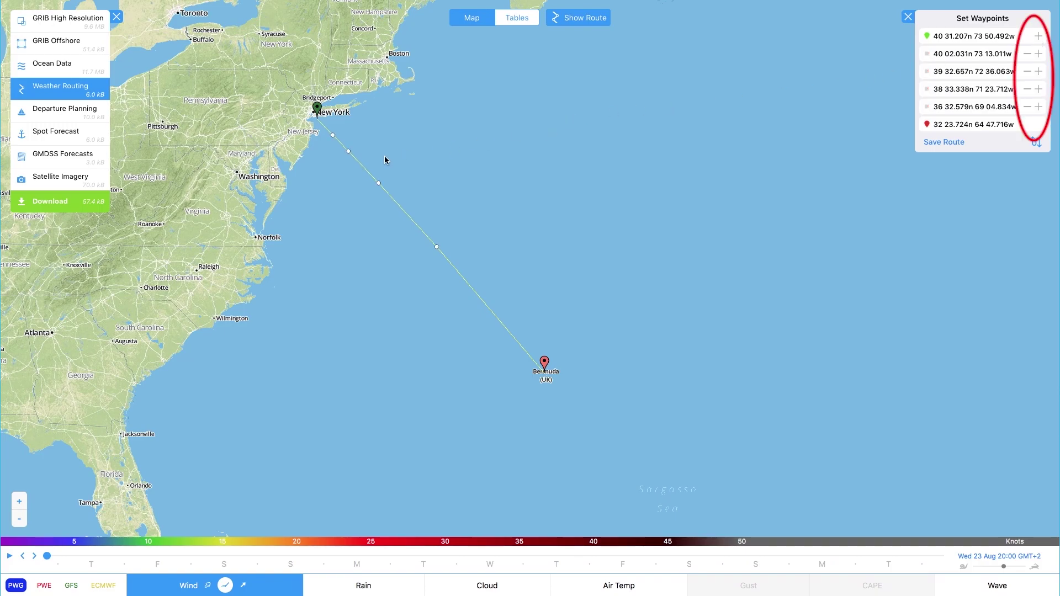
pyautogui.moveTo(387, 182)
pyautogui.mouseDown()
pyautogui.moveTo(425, 166)
pyautogui.moveTo(383, 186)
pyautogui.mouseUp()
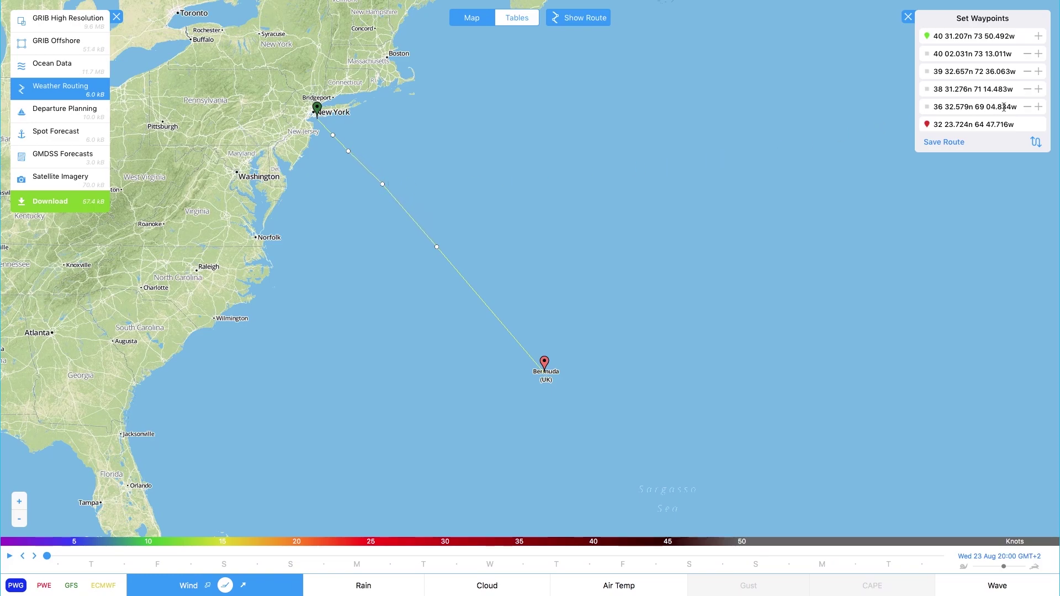
# Remove all four intermediate waypoints from the route and close the waypoint list
pyautogui.click(1027, 107)
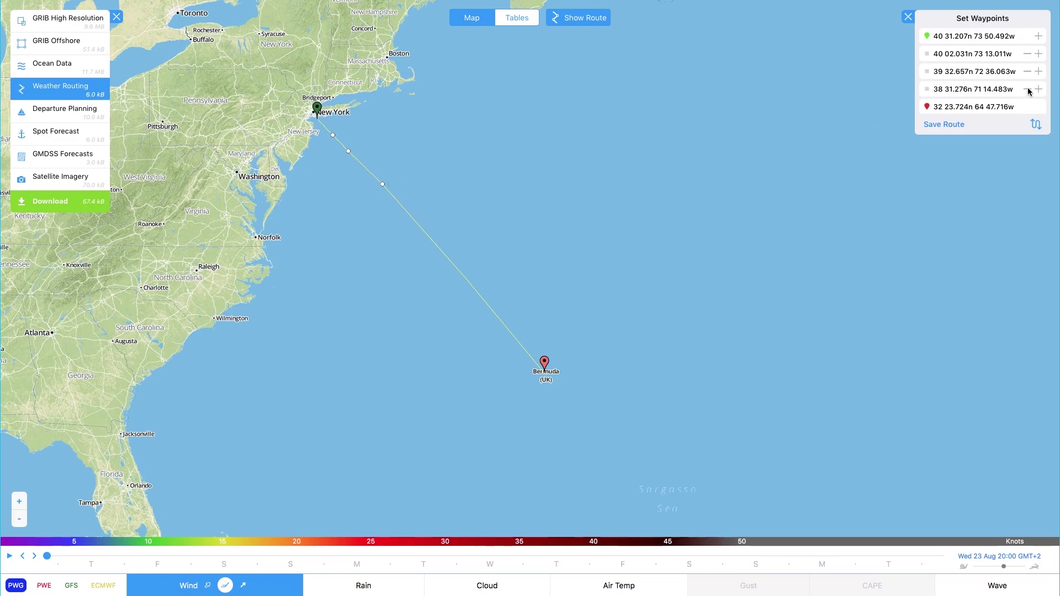
pyautogui.click(1026, 90)
pyautogui.click(1027, 72)
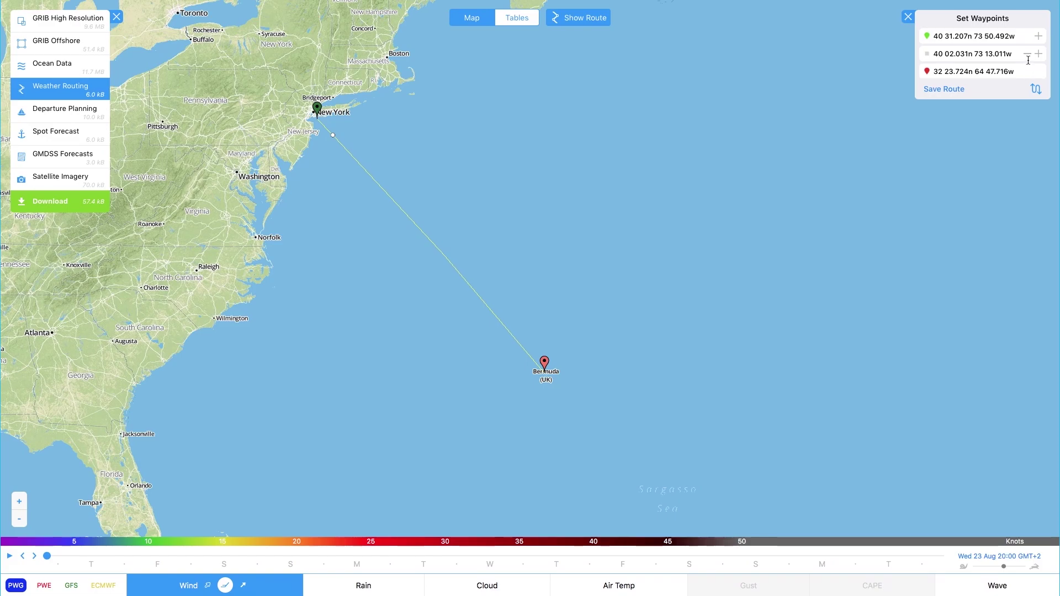
pyautogui.click(1027, 54)
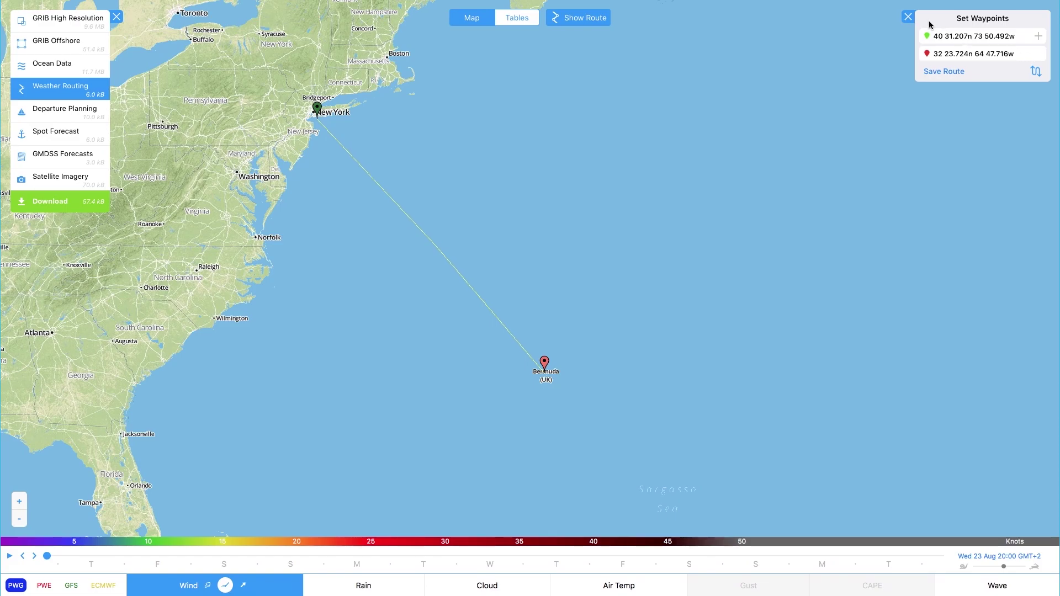
pyautogui.click(908, 17)
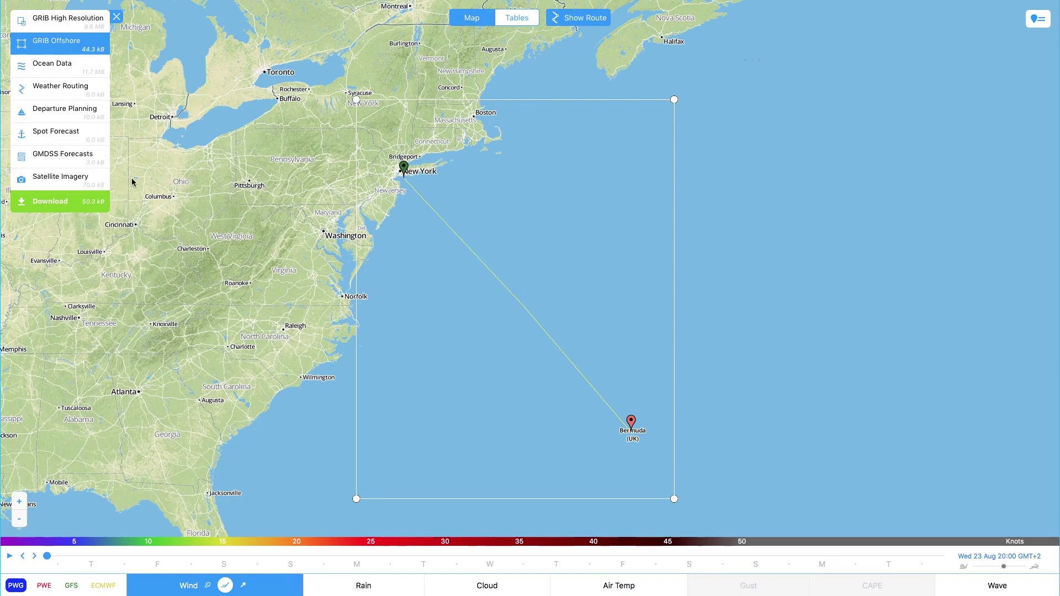
# Open the download options and keep GRIB Offshore enabled with GRIB High Resolution switched off
pyautogui.click(57, 203)
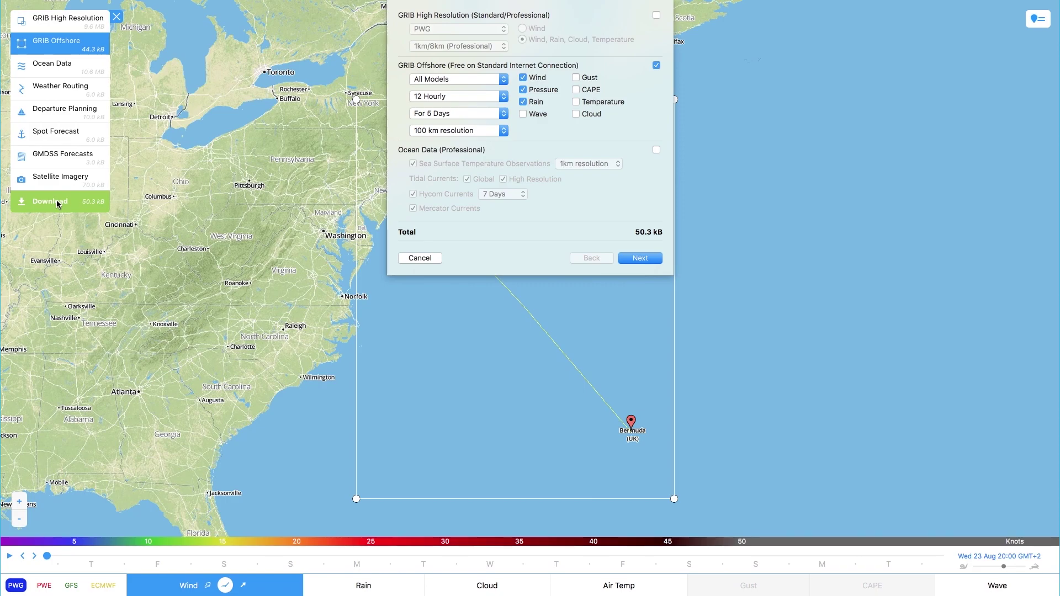
pyautogui.click(657, 15)
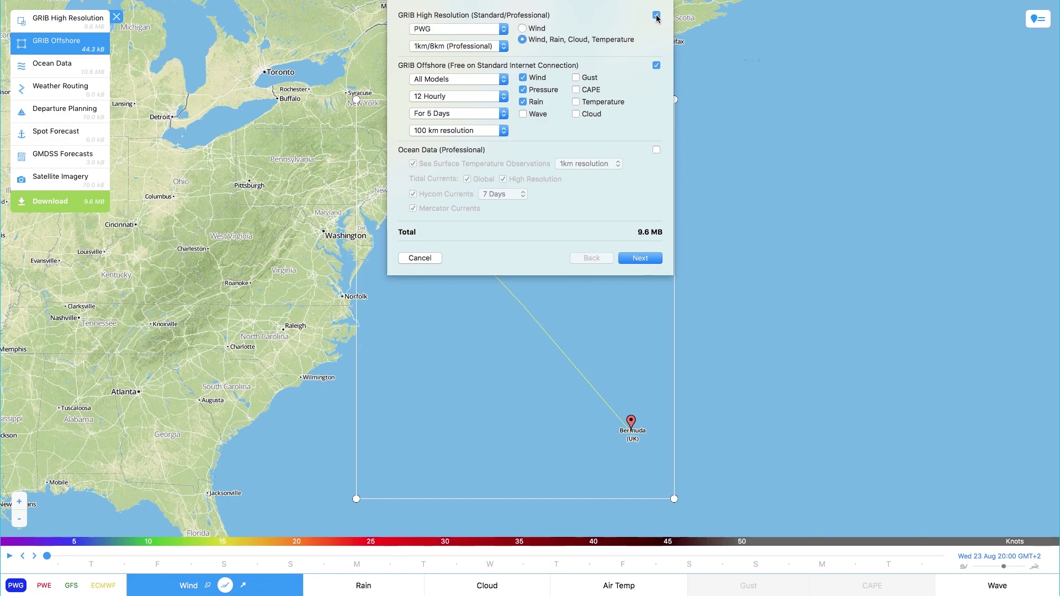
pyautogui.click(656, 16)
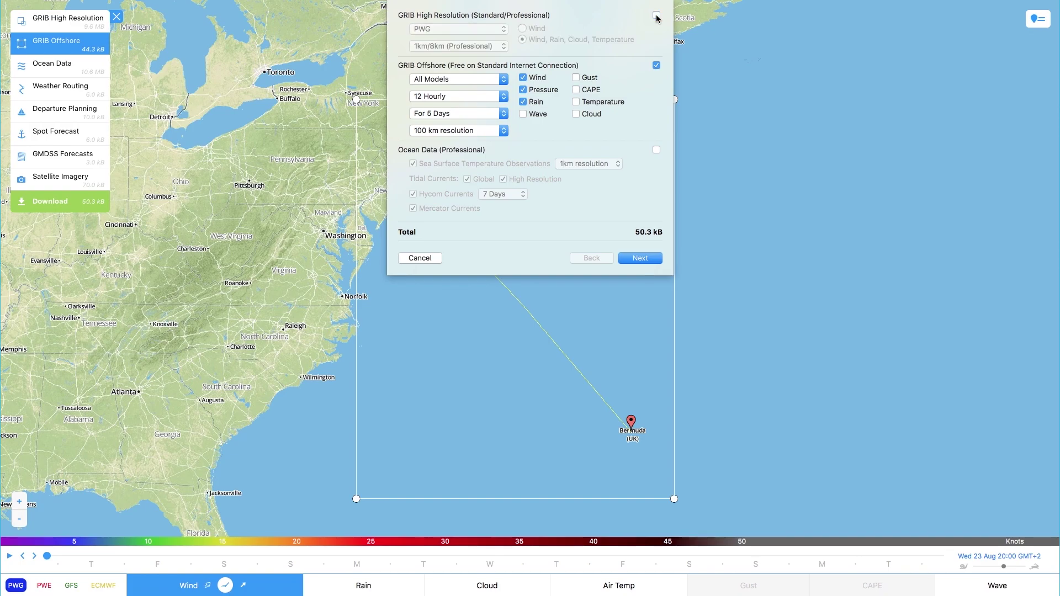
pyautogui.click(656, 66)
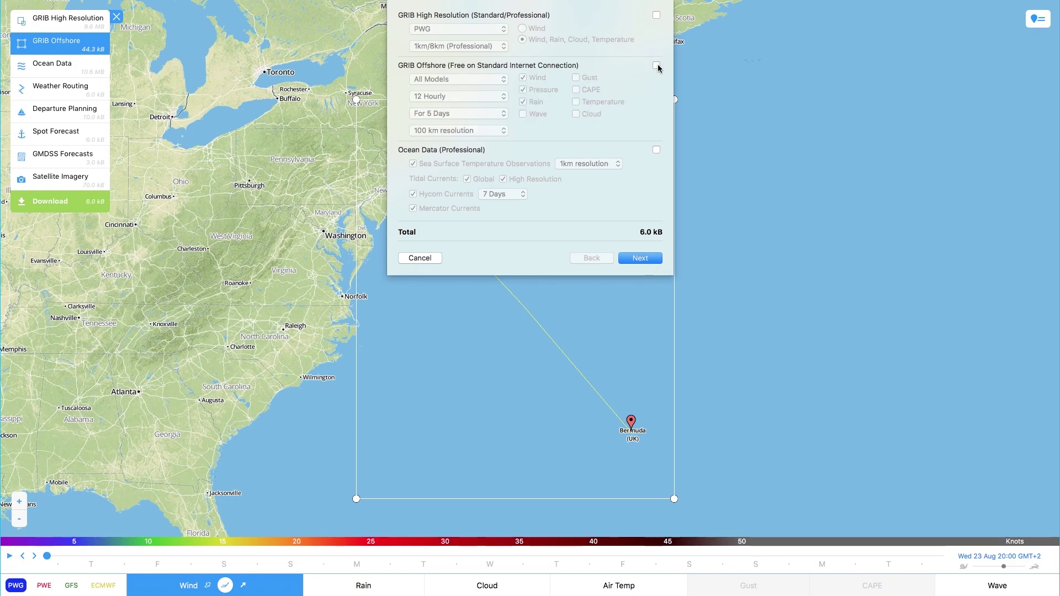
pyautogui.click(656, 65)
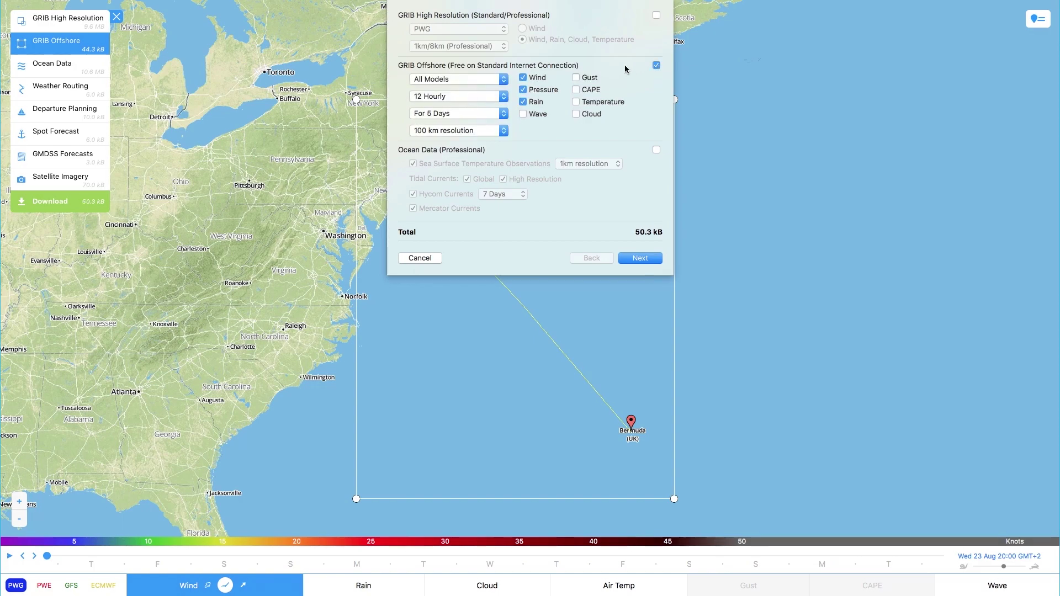
# Try toggling the Wind, Pressure and Rain parameters of the GRIB Offshore forecast
pyautogui.click(523, 77)
pyautogui.click(524, 77)
pyautogui.click(524, 92)
pyautogui.click(524, 103)
pyautogui.click(524, 103)
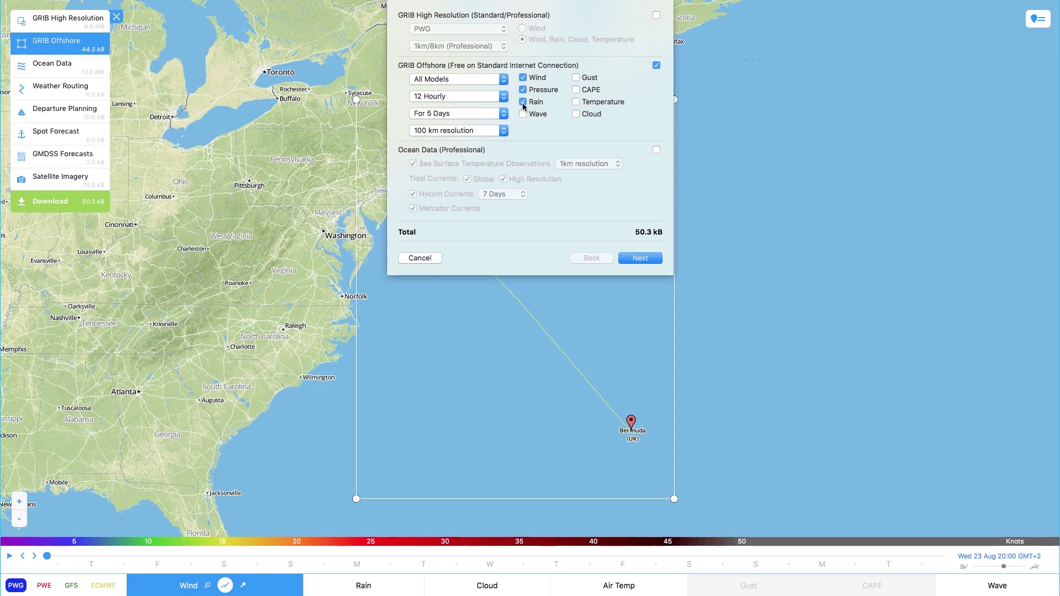
pyautogui.click(576, 89)
pyautogui.click(576, 77)
# Review the available GRIB Offshore forecast models, time intervals, forecast lengths and resolutions
pyautogui.click(501, 79)
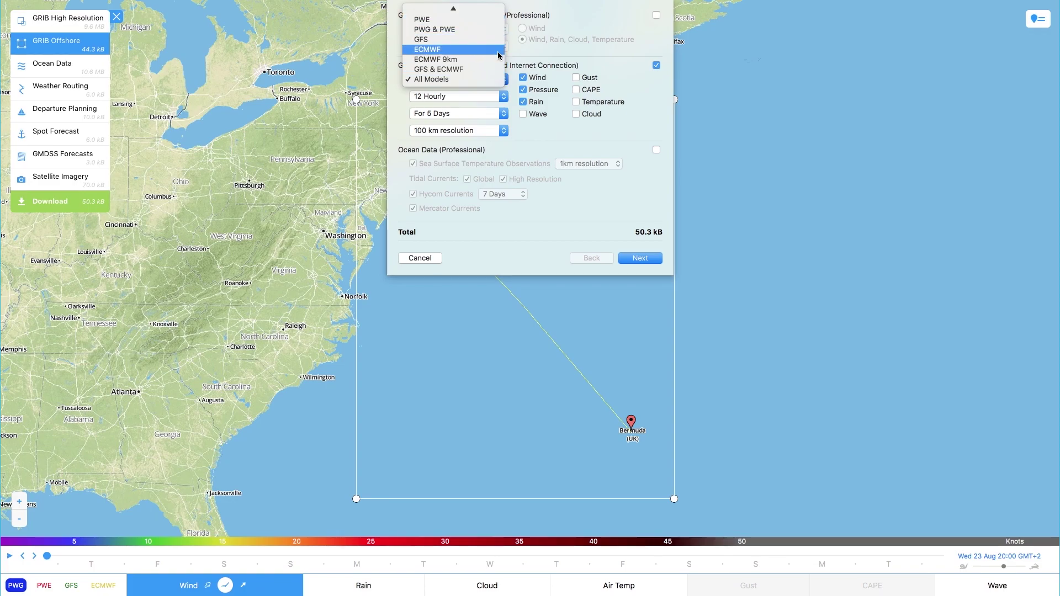
pyautogui.click(493, 80)
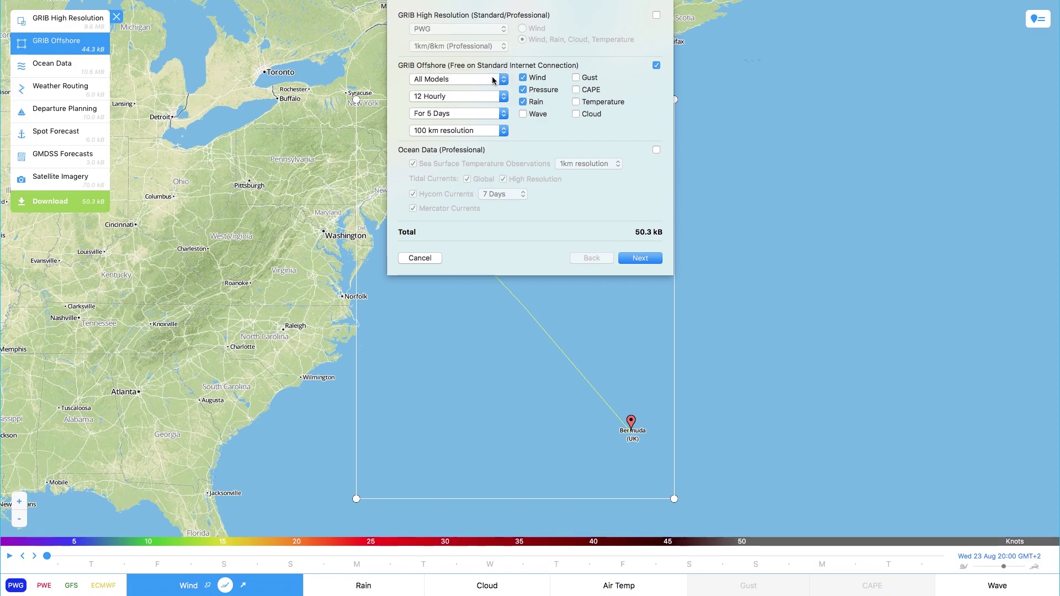
pyautogui.click(506, 100)
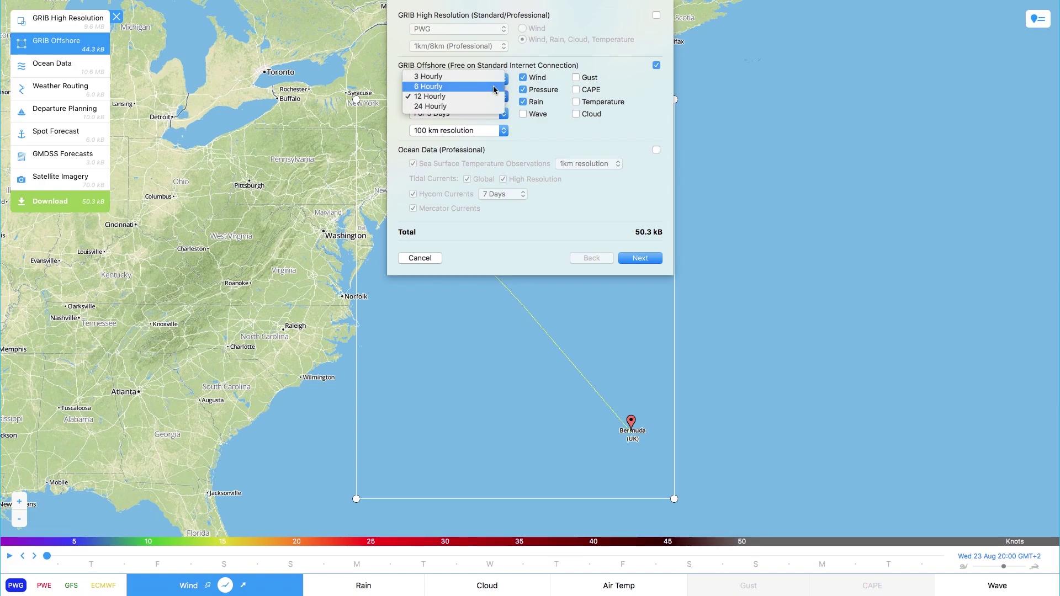
pyautogui.click(503, 98)
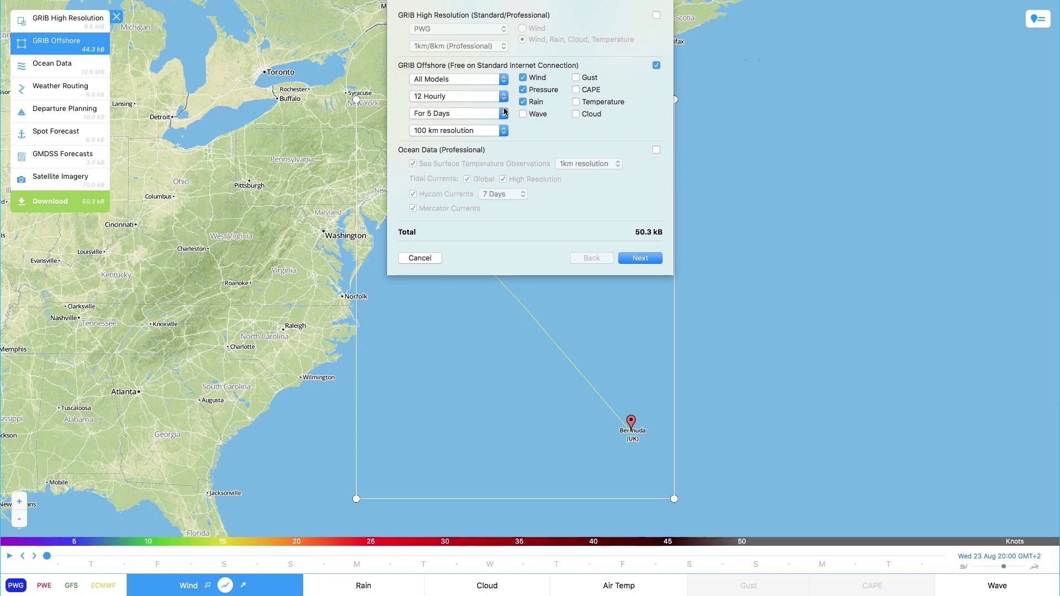
pyautogui.click(504, 114)
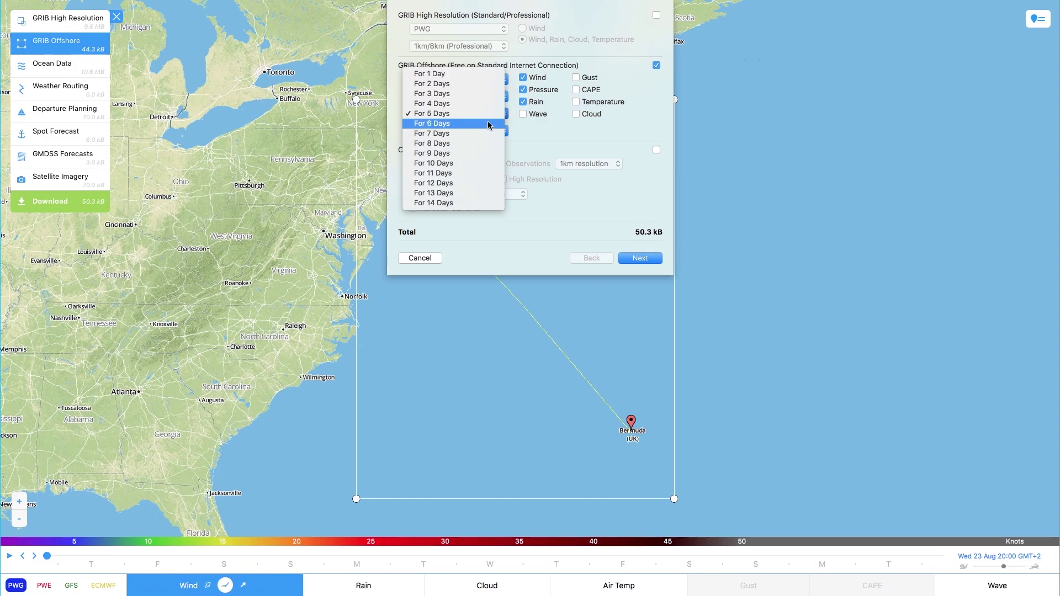
pyautogui.click(519, 133)
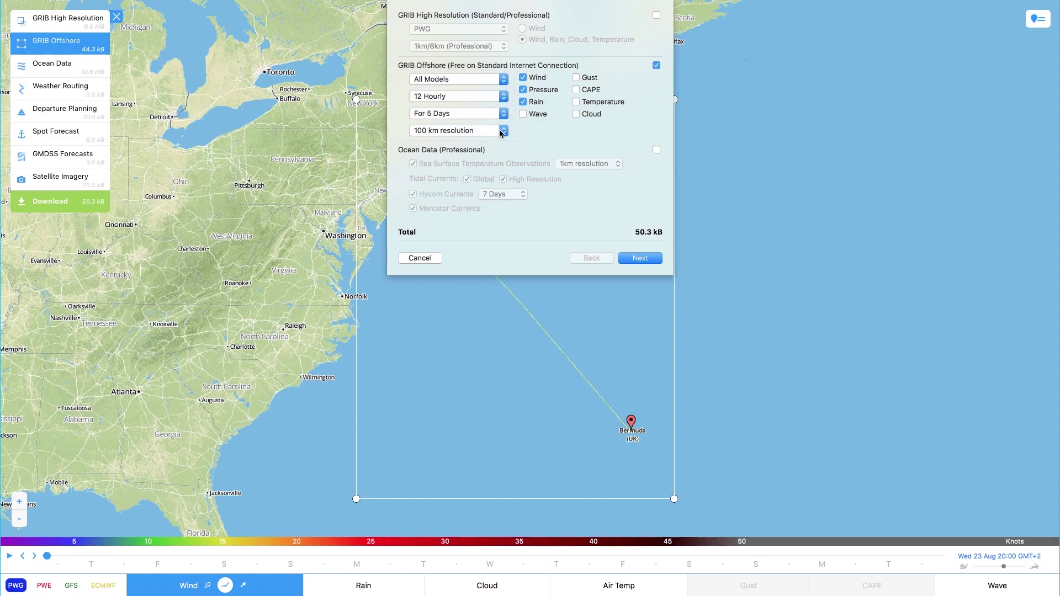
pyautogui.click(503, 131)
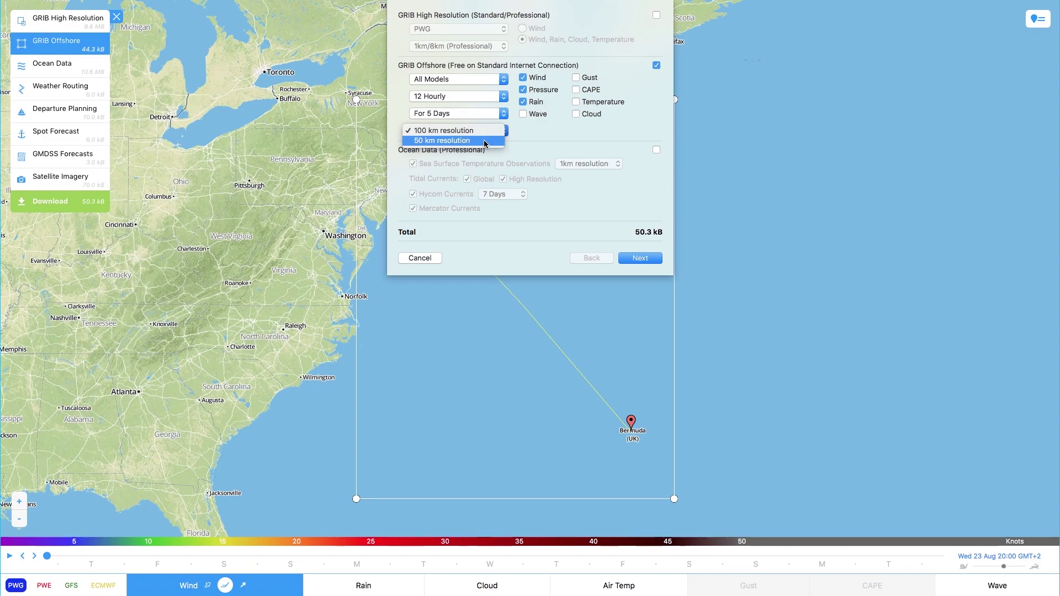
pyautogui.click(529, 134)
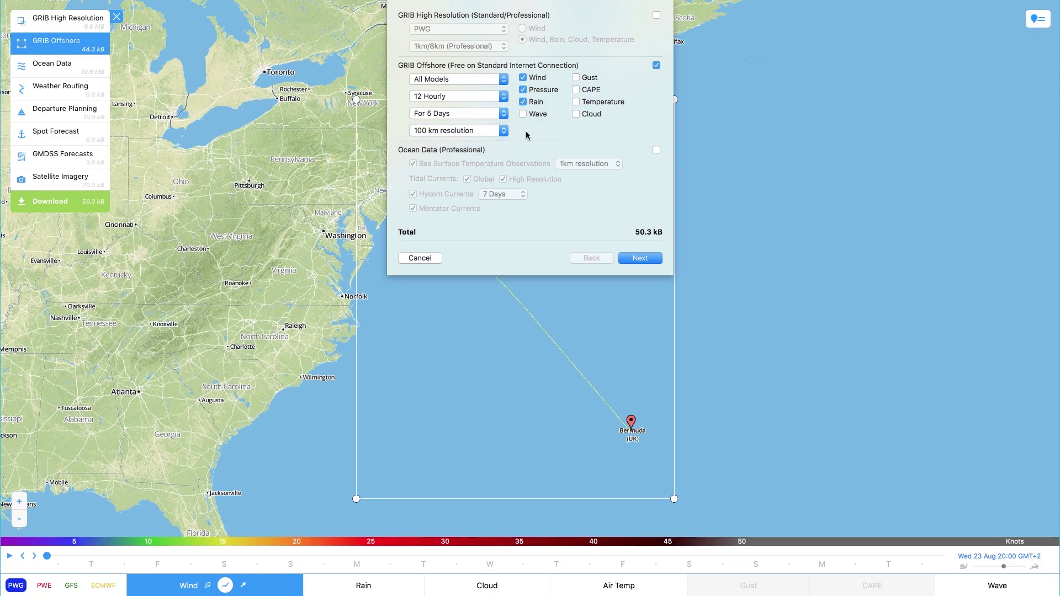
# Try switching the Pressure, Rain, Gust, CAPE and Temperature parameters of the offshore forecast on and off
pyautogui.click(524, 91)
pyautogui.click(524, 91)
pyautogui.click(523, 102)
pyautogui.click(523, 103)
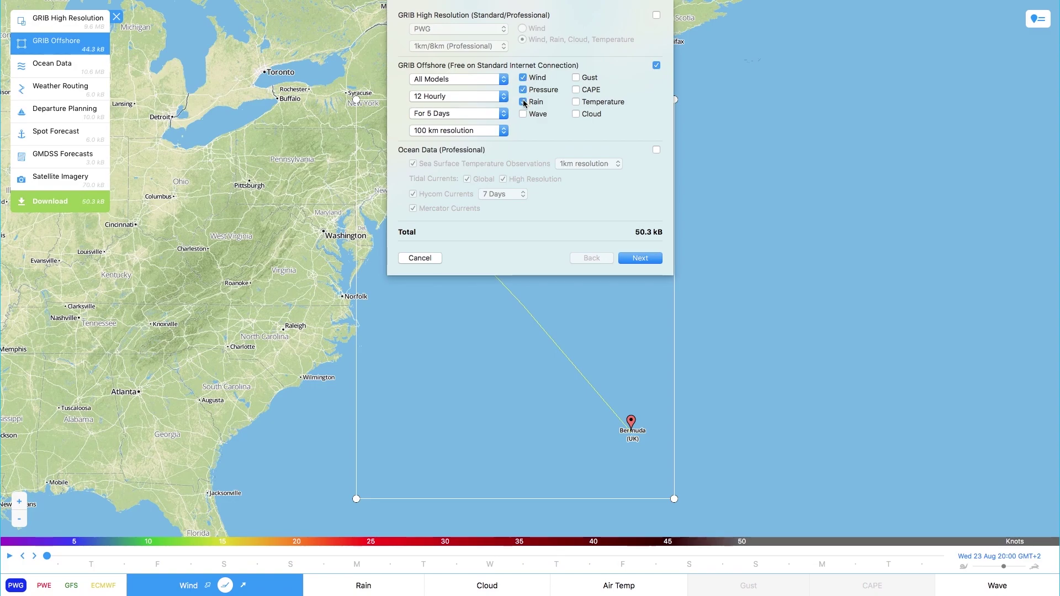
pyautogui.click(578, 90)
pyautogui.click(576, 77)
pyautogui.click(575, 102)
pyautogui.click(575, 90)
pyautogui.click(576, 78)
# Leave Ocean Data excluded from the download and continue to the weather routing and departure planning options
pyautogui.click(656, 151)
pyautogui.click(656, 151)
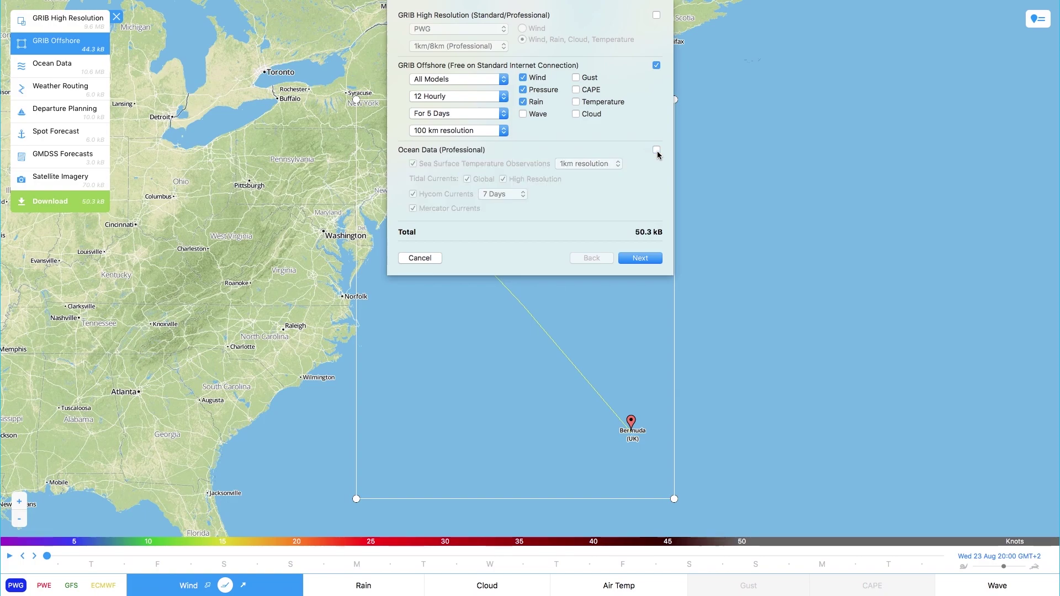
pyautogui.click(634, 260)
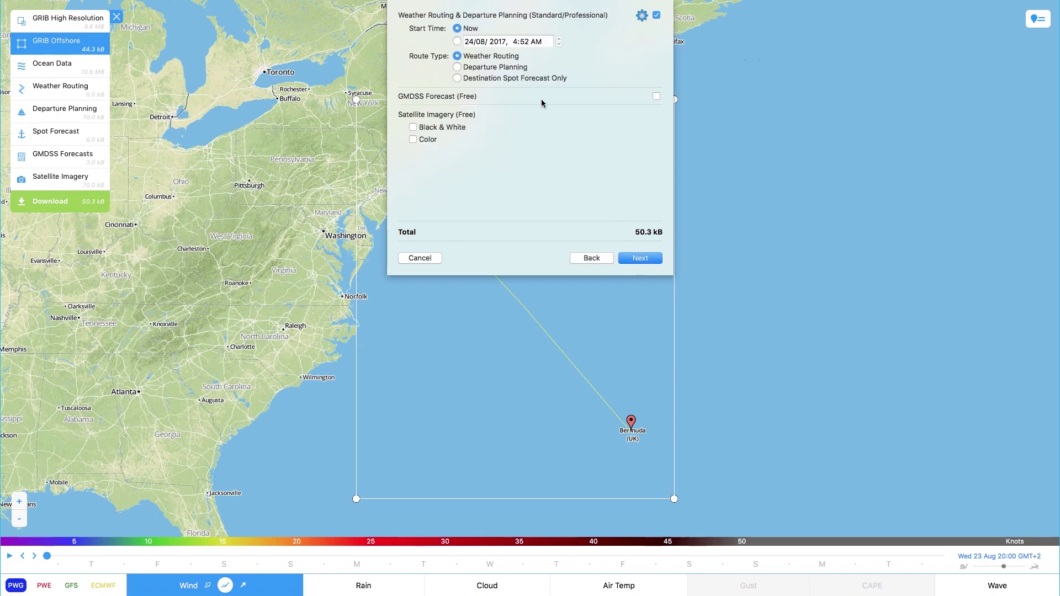
# Try a custom start time of 28/08/2017, 12:49 AM for the routing and return the start time to Now
pyautogui.click(457, 42)
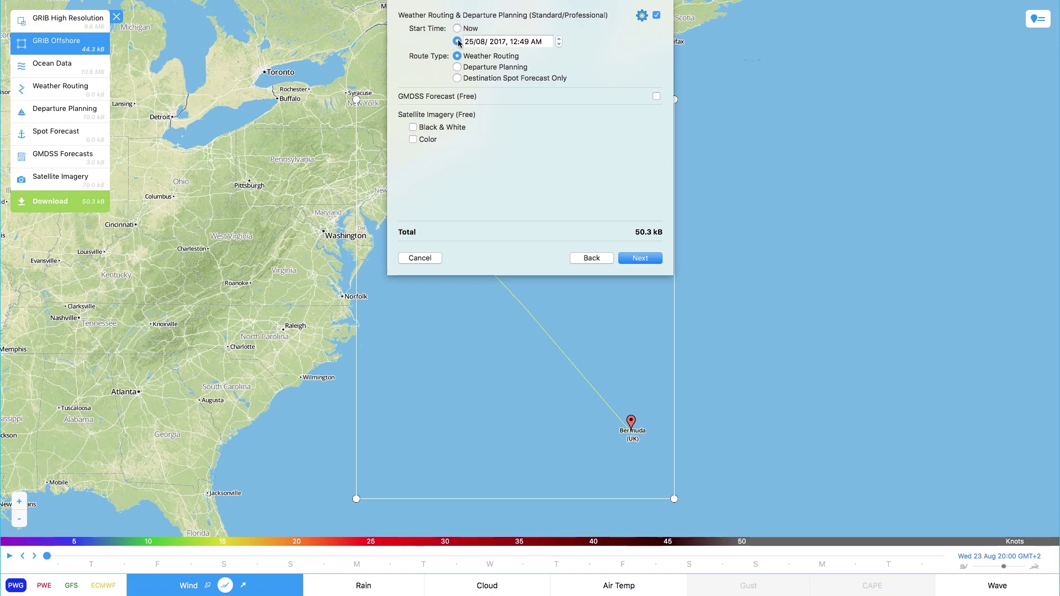
pyautogui.click(559, 39)
pyautogui.click(559, 39)
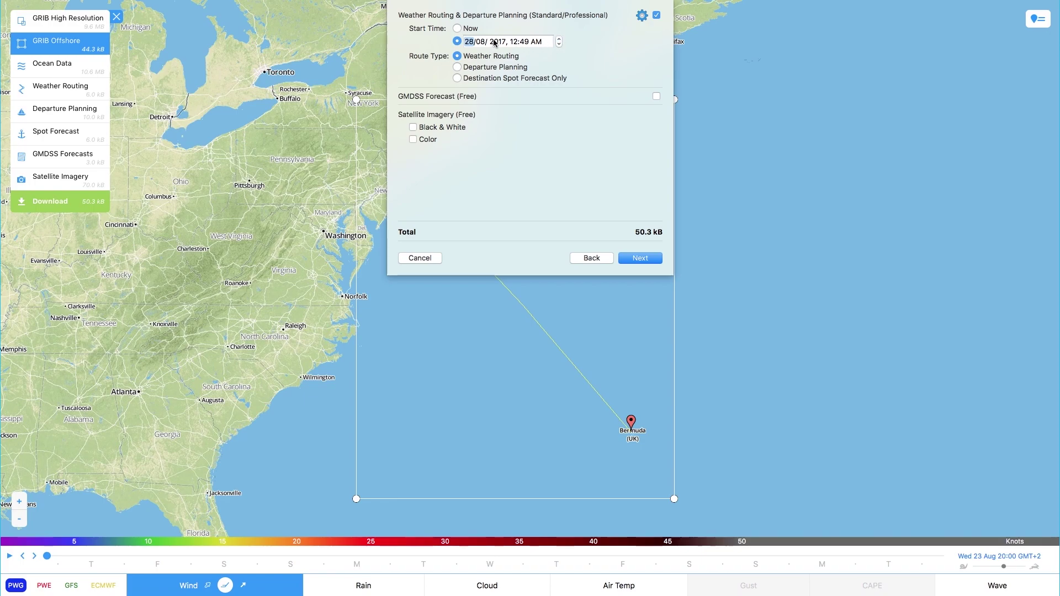
pyautogui.click(523, 43)
pyautogui.click(514, 43)
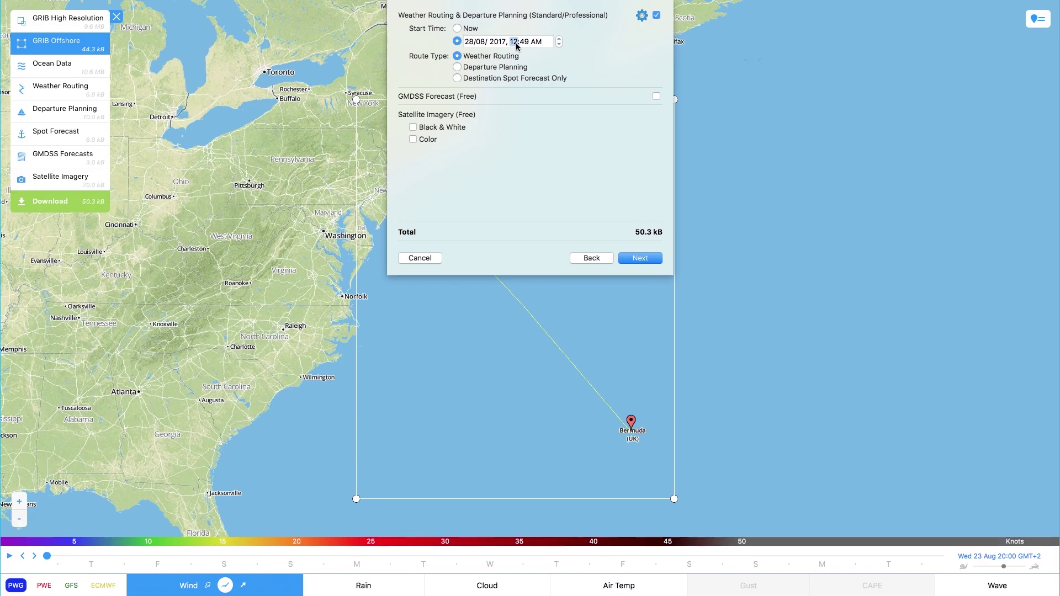
pyautogui.click(457, 29)
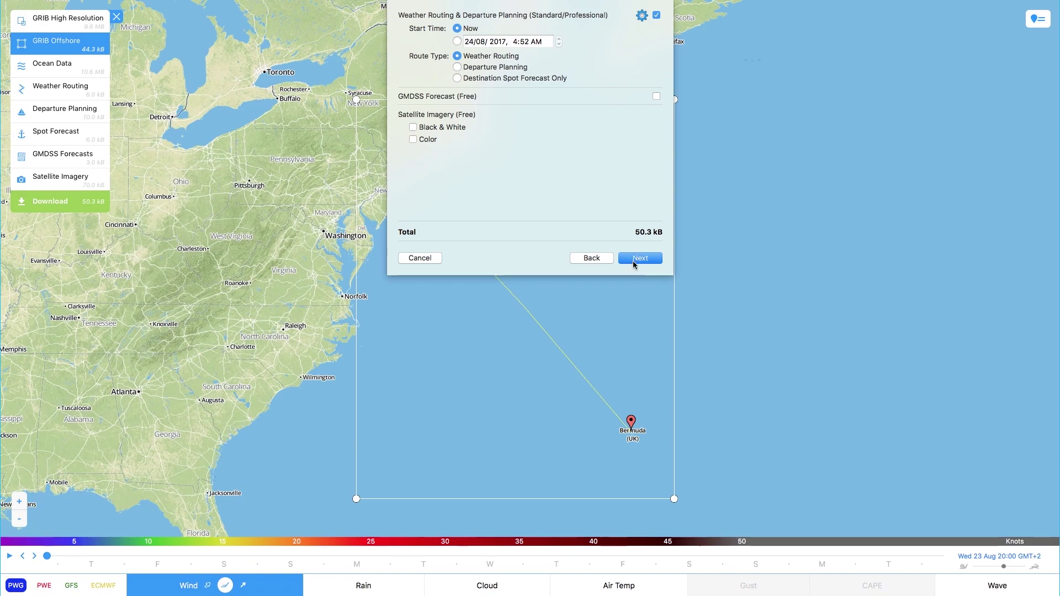
# In the routing preferences, disable motoring in light wind and set the Polar Speed Adjustment to 80%, keeping Tidal & Ocean Currents enabled
pyautogui.click(642, 16)
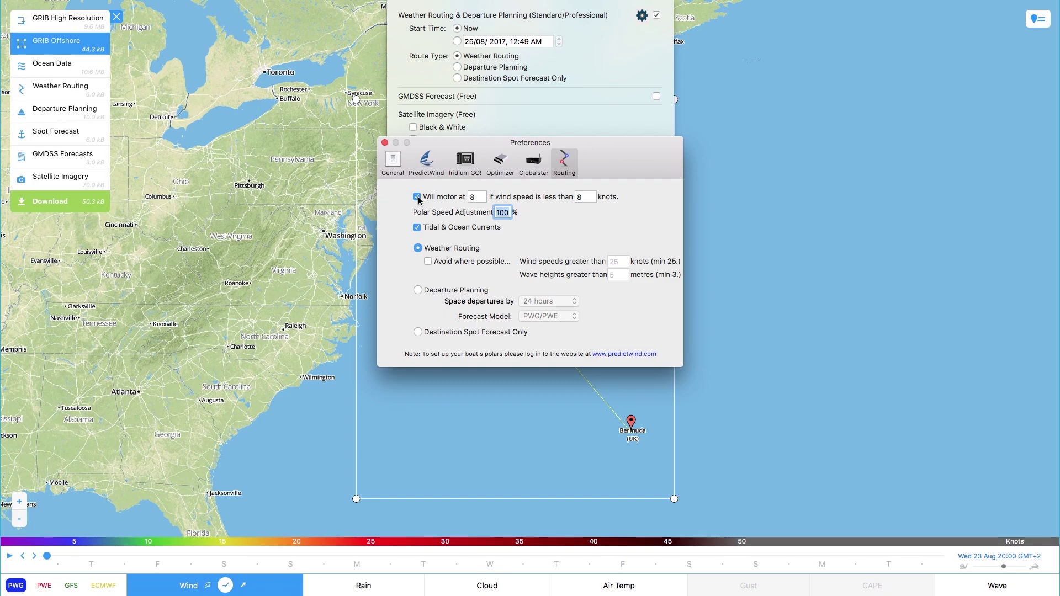
pyautogui.click(509, 213)
pyautogui.press('BackSpace')
pyautogui.press('BackSpace')
pyautogui.press('BackSpace')
pyautogui.click(417, 227)
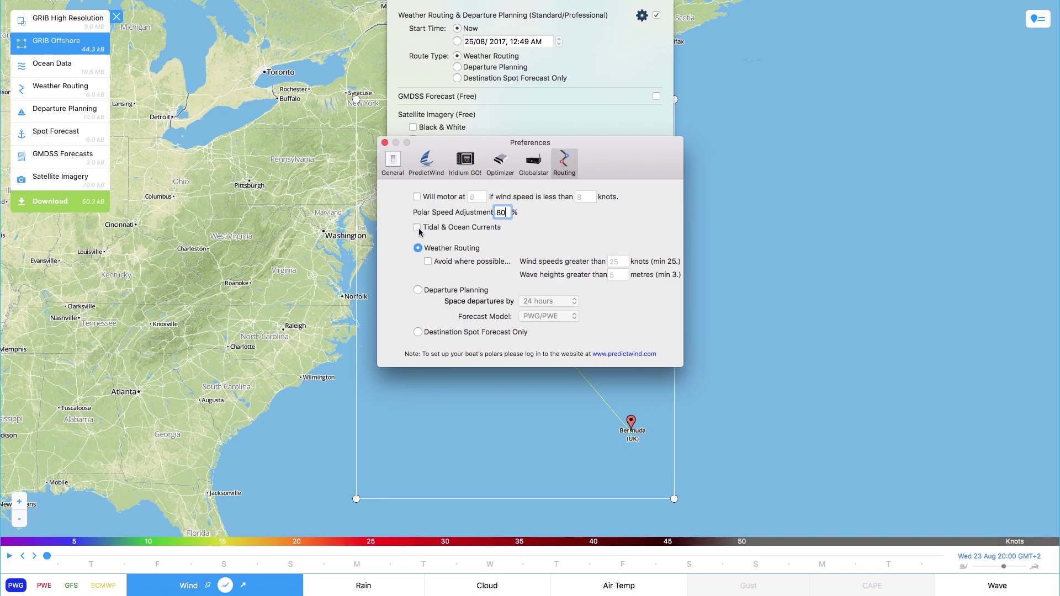
pyautogui.click(416, 227)
# Enable avoidance where possible for weather routing, with a wind speed limit of 30 knots
pyautogui.click(428, 261)
pyautogui.click(621, 261)
pyautogui.press('BackSpace')
pyautogui.press('BackSpace')
pyautogui.write('30')
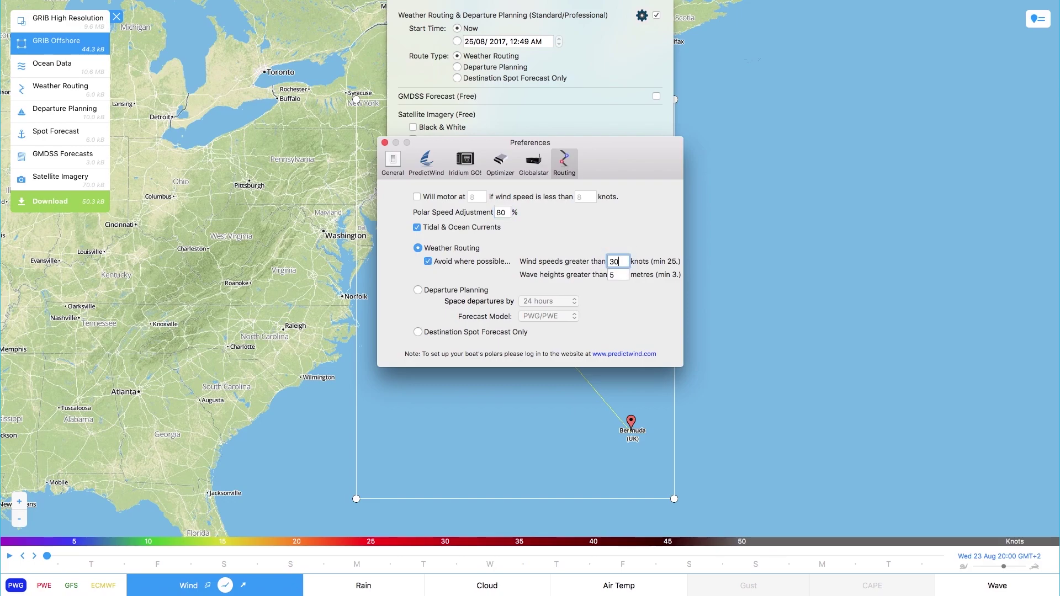
# Review the departure spacing and forecast model options of Departure Planning, return to Weather Routing and close the routing preferences
pyautogui.click(418, 290)
pyautogui.click(574, 303)
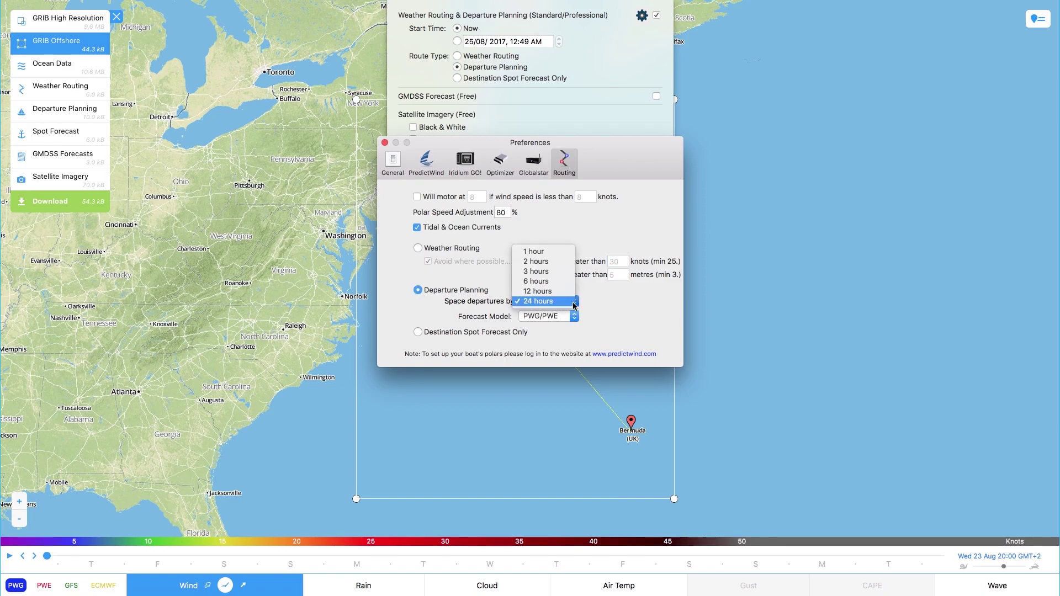
pyautogui.click(573, 302)
pyautogui.click(573, 317)
pyautogui.click(574, 317)
pyautogui.click(418, 248)
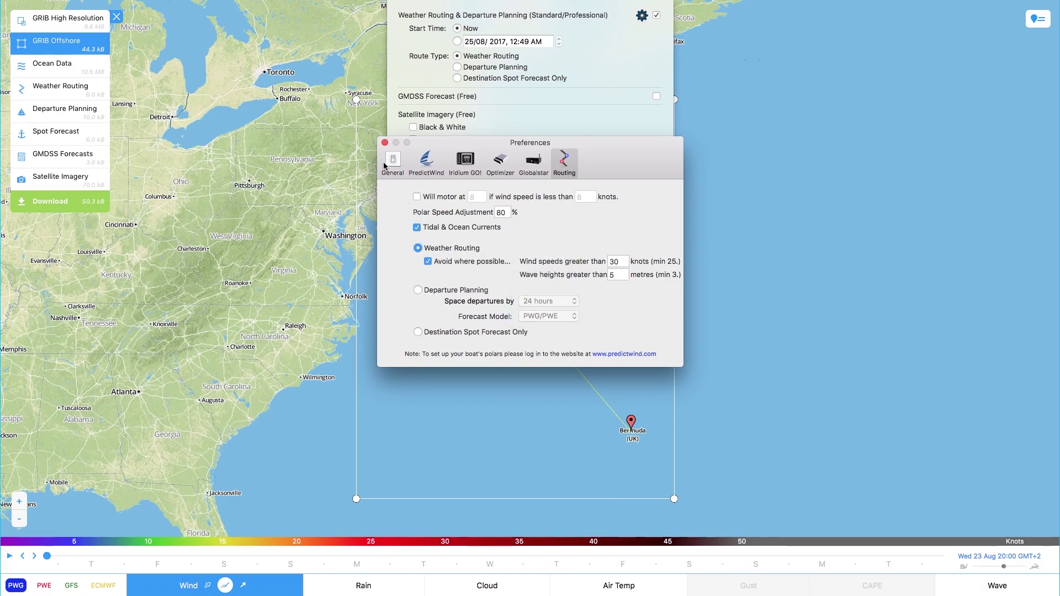
pyautogui.click(385, 143)
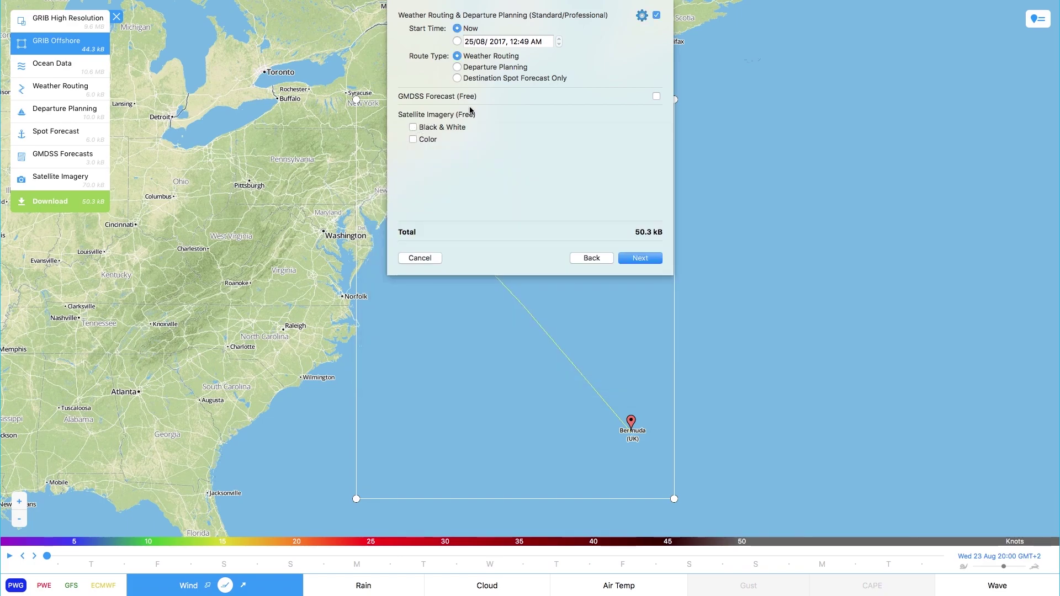
# Include the GMDSS Forecast, leave the Black & White and Color satellite imagery excluded, and continue to the download list
pyautogui.click(656, 97)
pyautogui.click(413, 128)
pyautogui.click(413, 128)
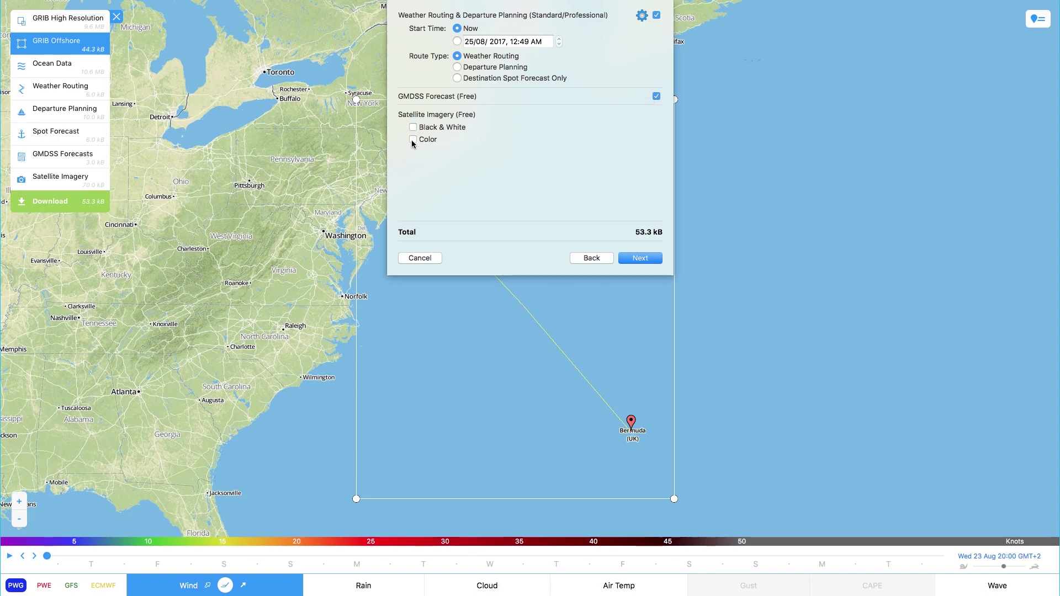
pyautogui.click(413, 140)
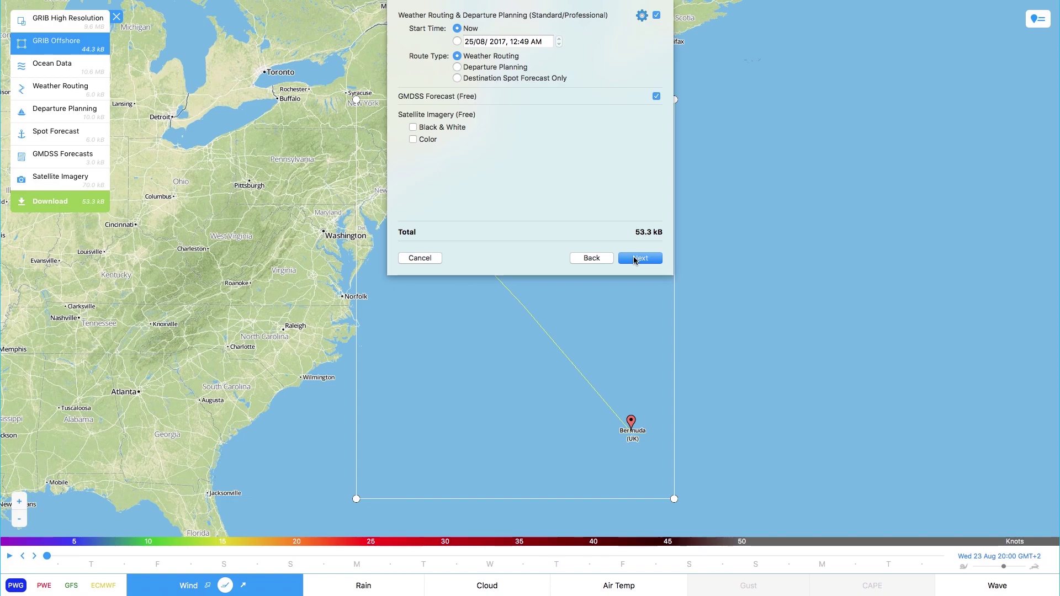
pyautogui.click(634, 258)
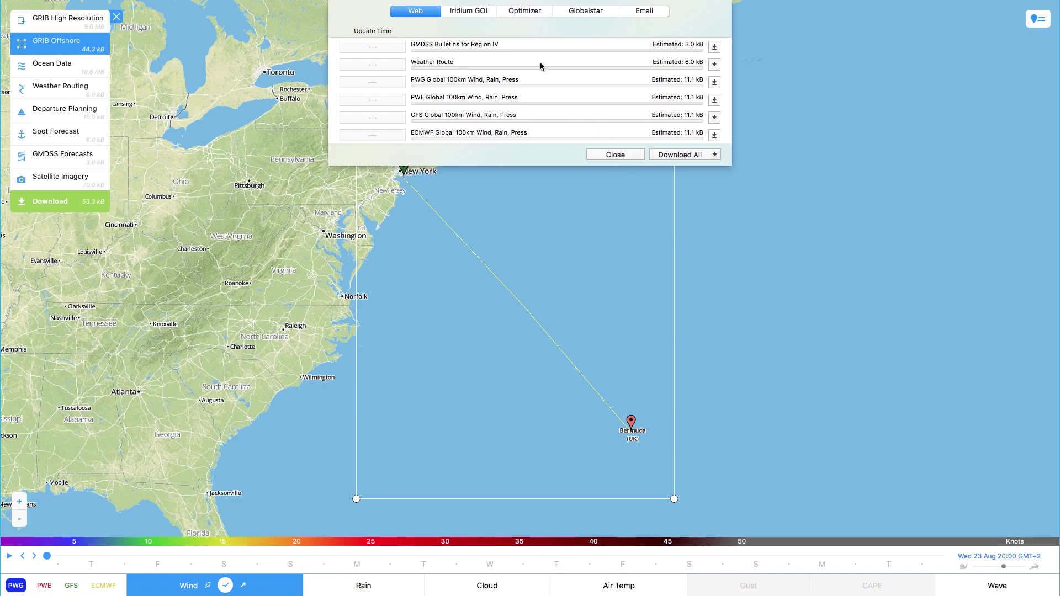
# Review the Iridium GO!, Optimizer, Globalstar and Email connection options for downloading the files
pyautogui.click(476, 12)
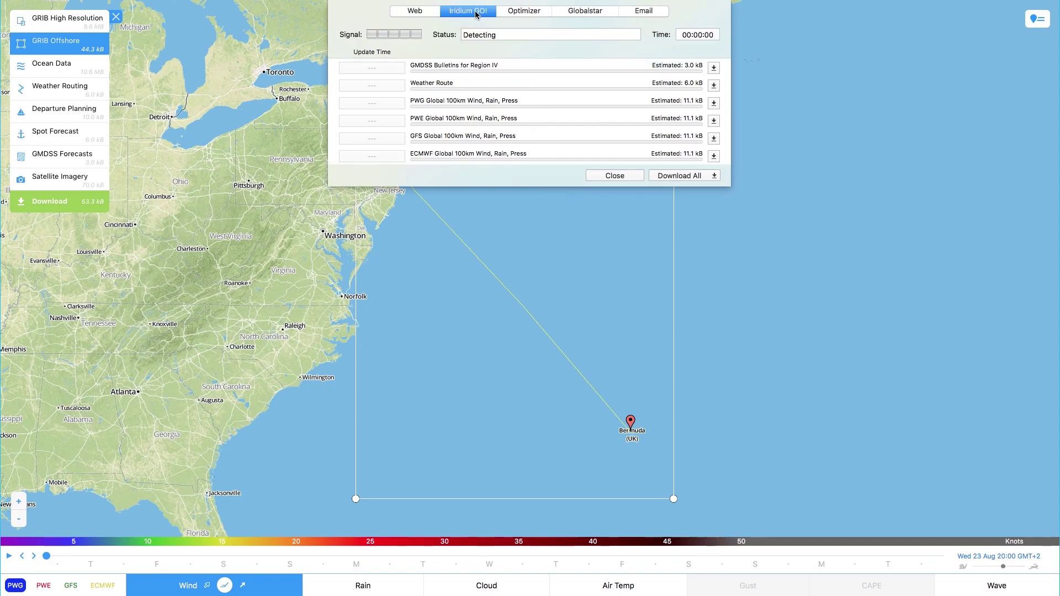
pyautogui.click(518, 12)
pyautogui.click(595, 15)
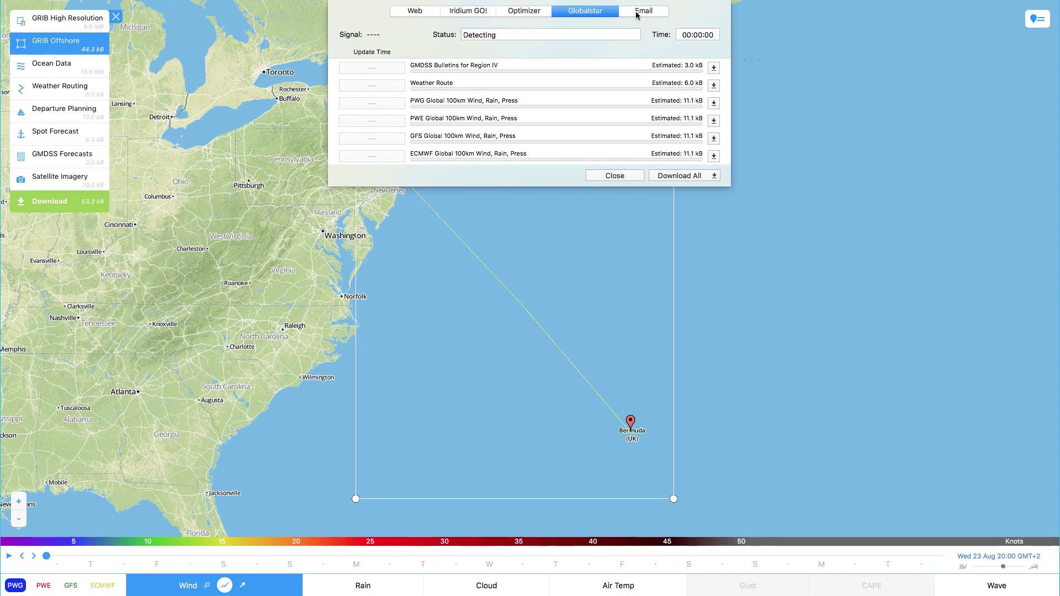
pyautogui.click(636, 14)
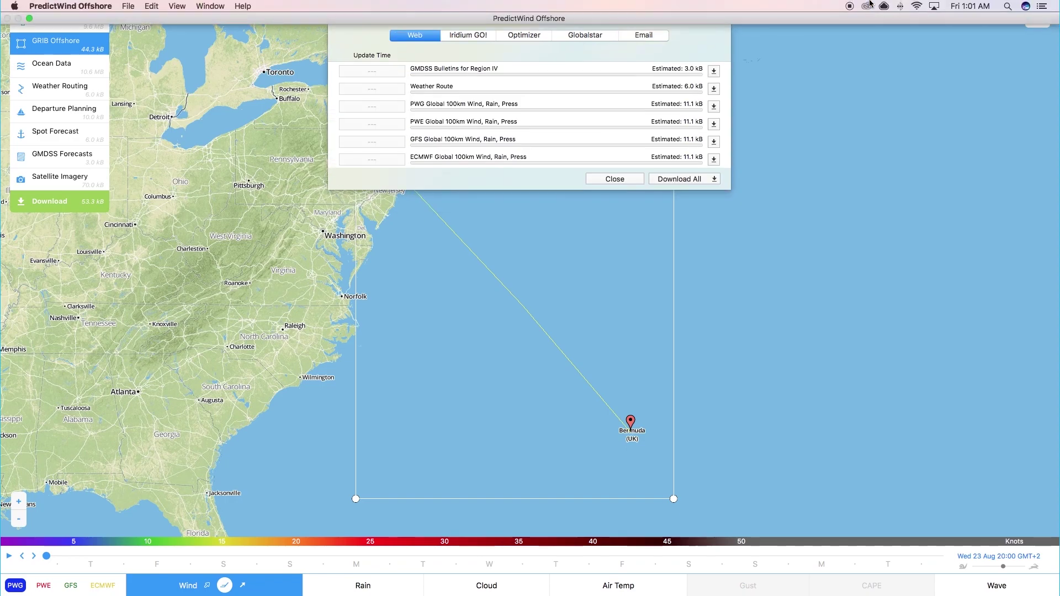
# Connect to the IRIDIUM-03057 Wi-Fi network, download all listed files through Iridium GO! and close the download window
pyautogui.click(917, 7)
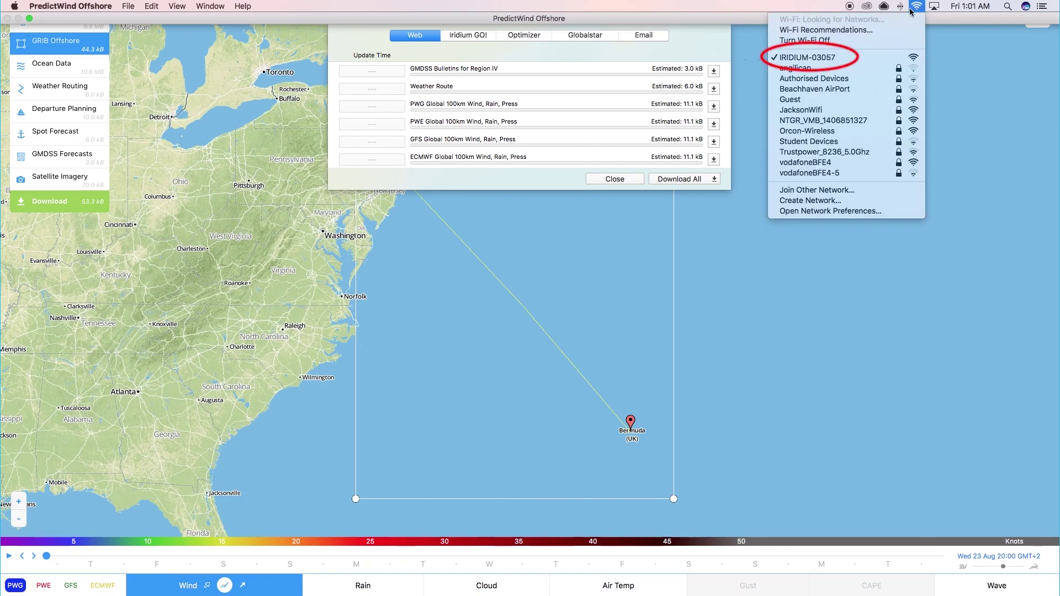
pyautogui.click(828, 58)
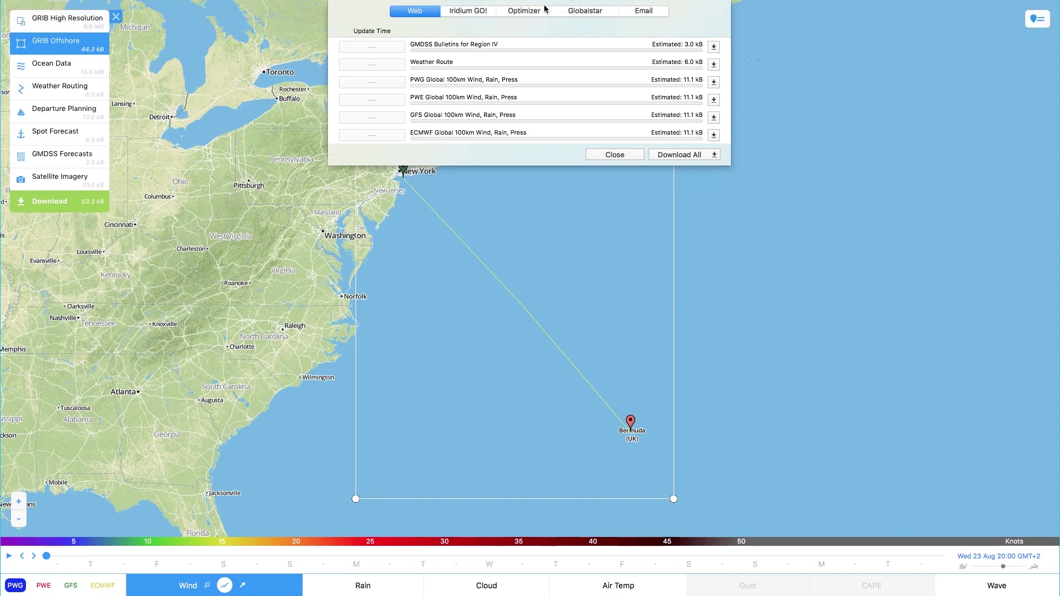
pyautogui.click(464, 9)
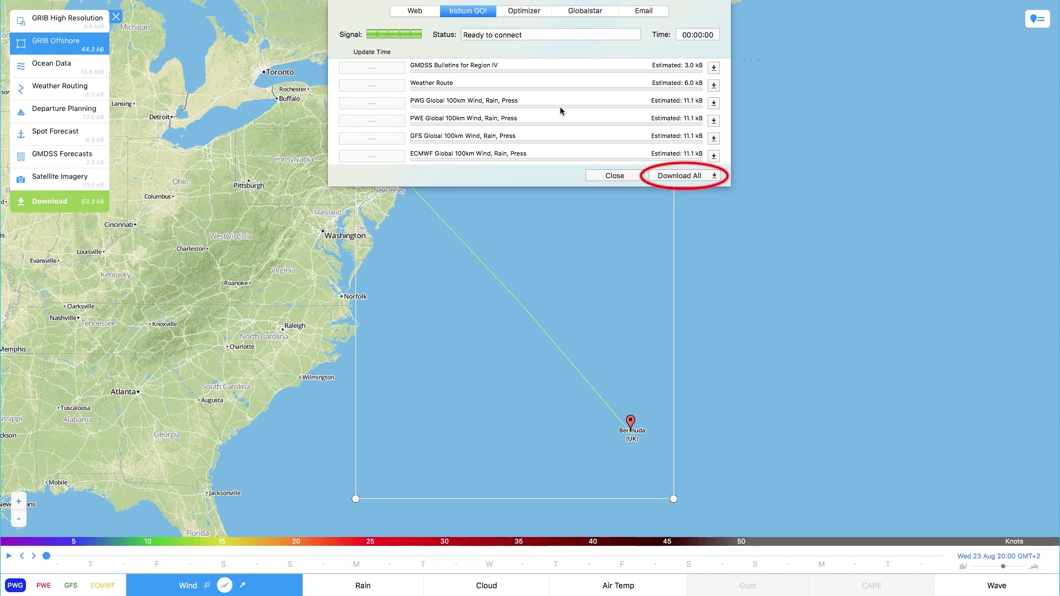
pyautogui.click(679, 176)
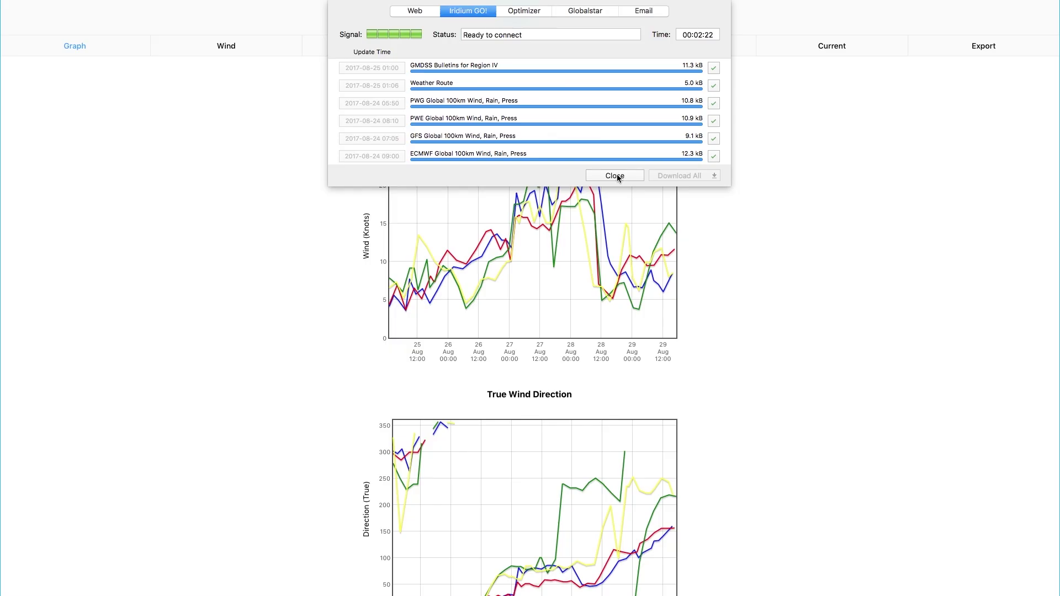
pyautogui.click(617, 175)
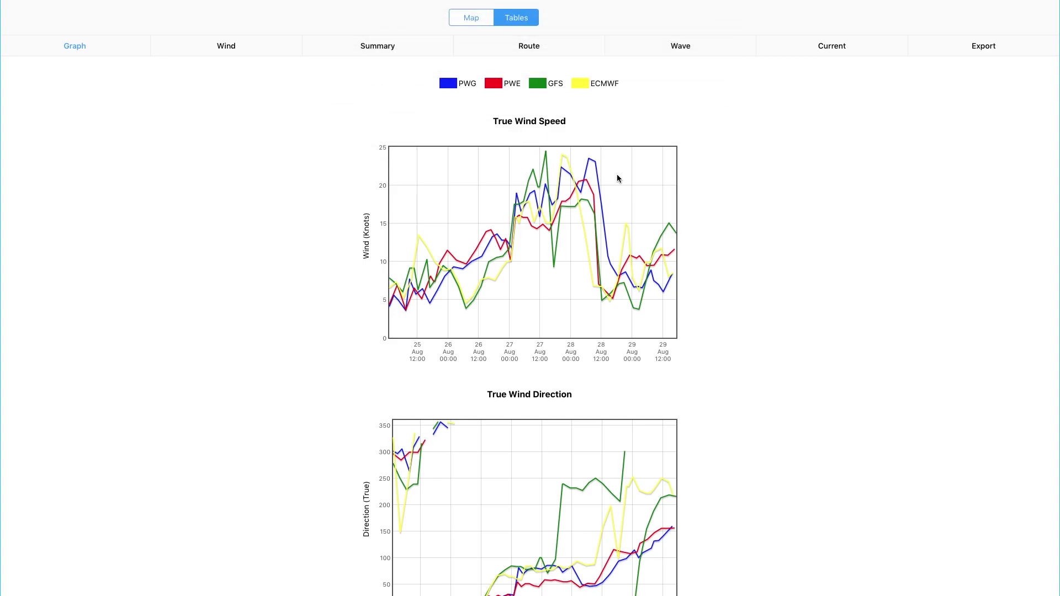
# Examine the routing results in the graphs and the wind, summary, route, wave and current tables, plus the export options
pyautogui.scroll(-20, 617, 174)
pyautogui.scroll(20, 617, 178)
pyautogui.click(228, 47)
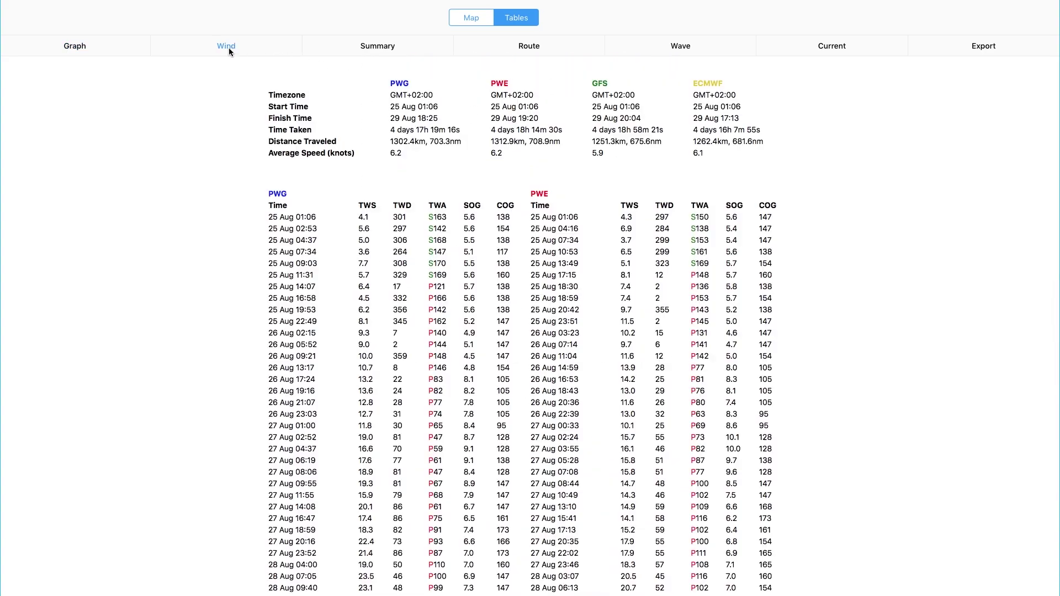
pyautogui.click(385, 49)
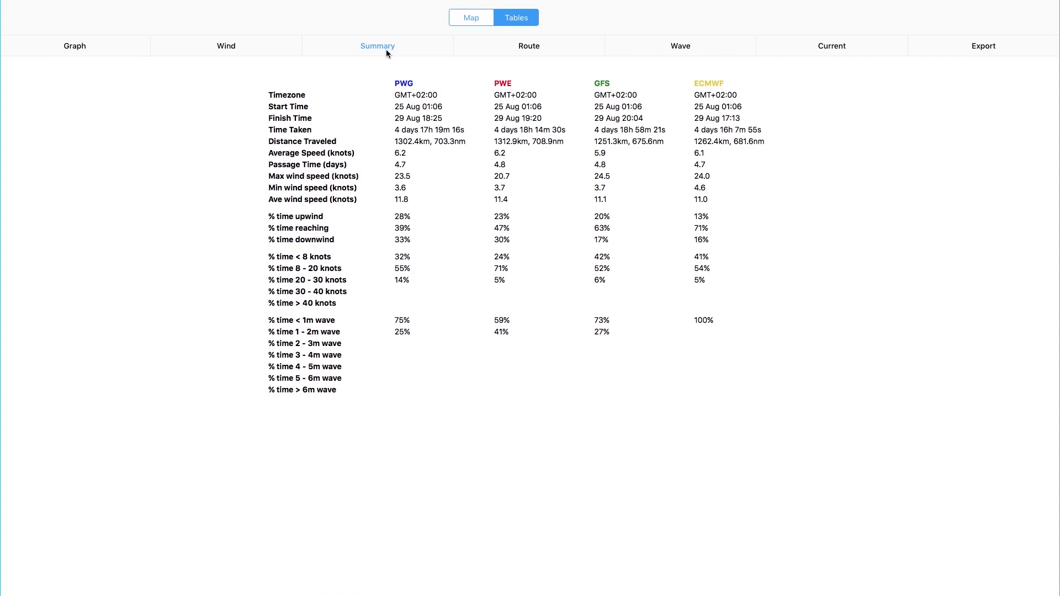
pyautogui.click(547, 49)
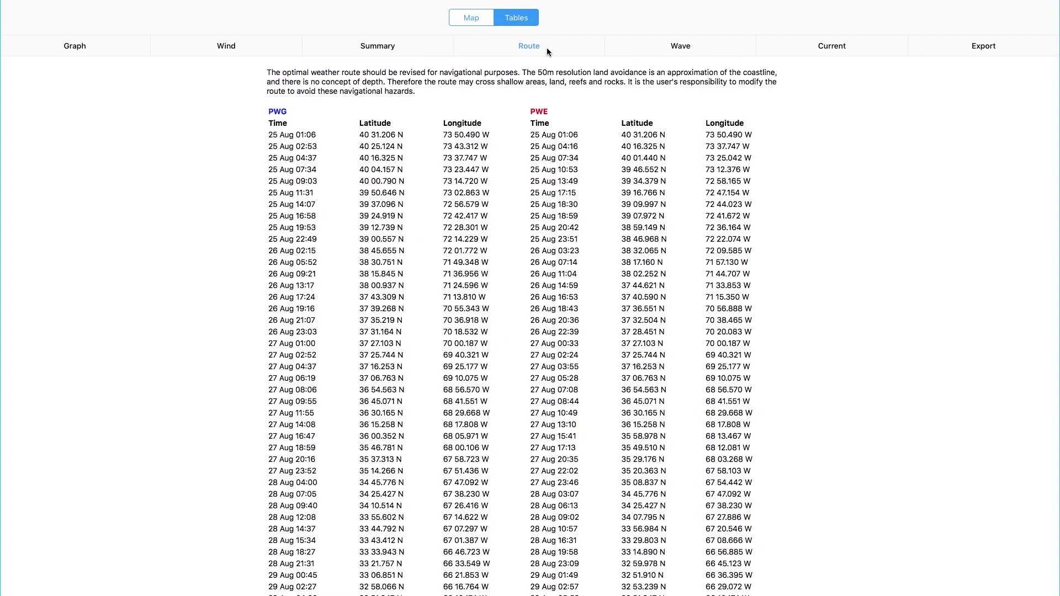
pyautogui.click(685, 49)
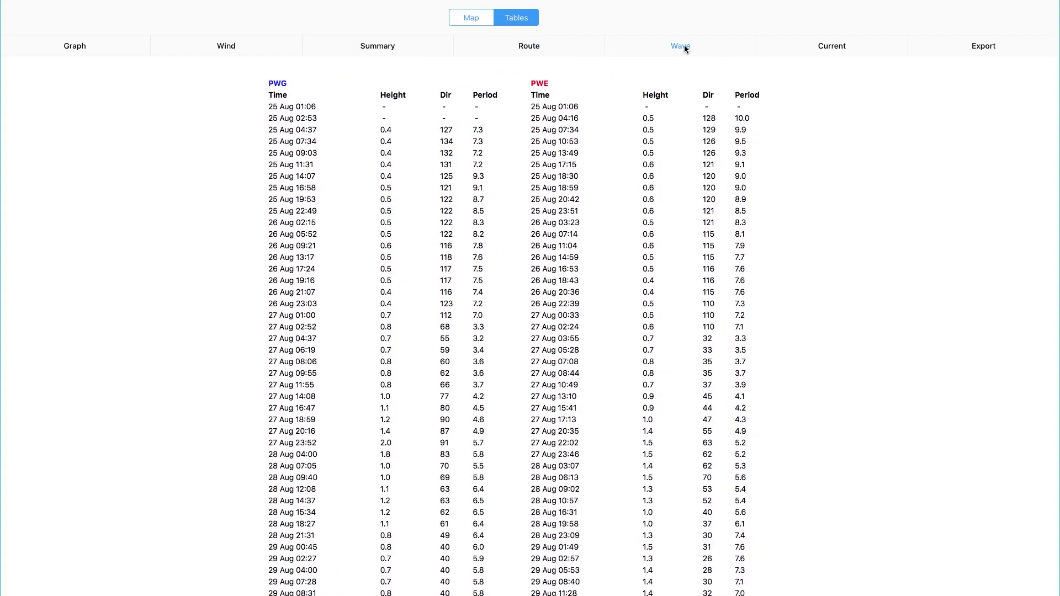
pyautogui.click(832, 50)
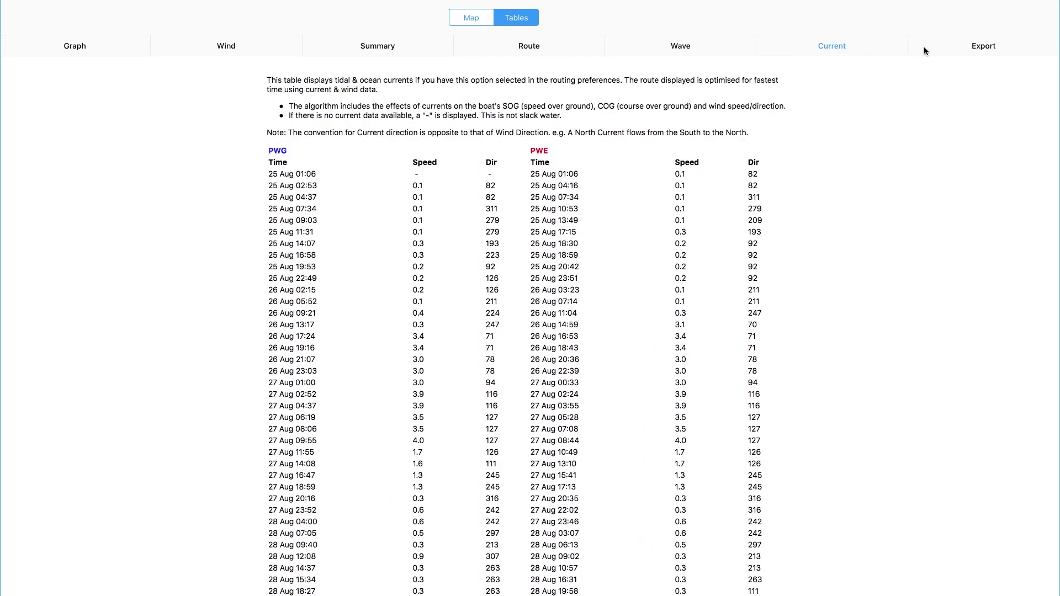
pyautogui.click(971, 51)
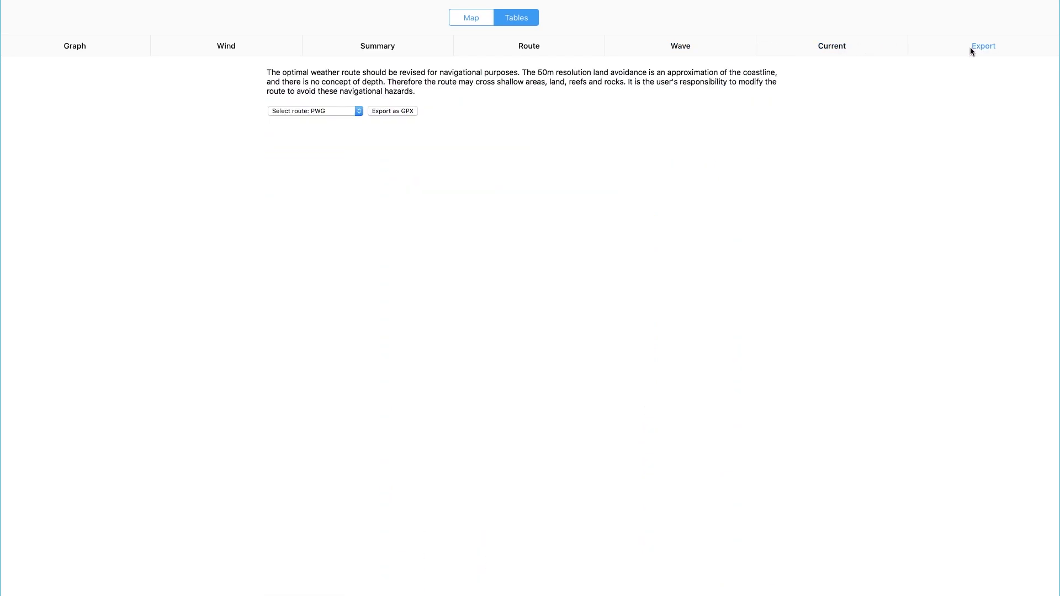
# Show the computed routes on the map, play the forecast animation and adjust its playback speed
pyautogui.click(471, 18)
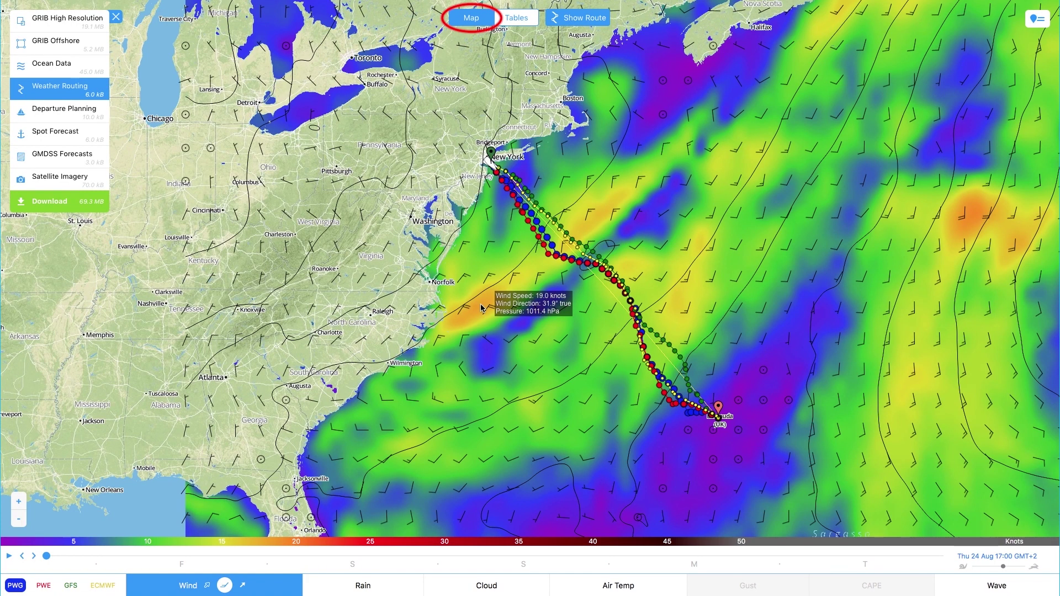
pyautogui.click(8, 557)
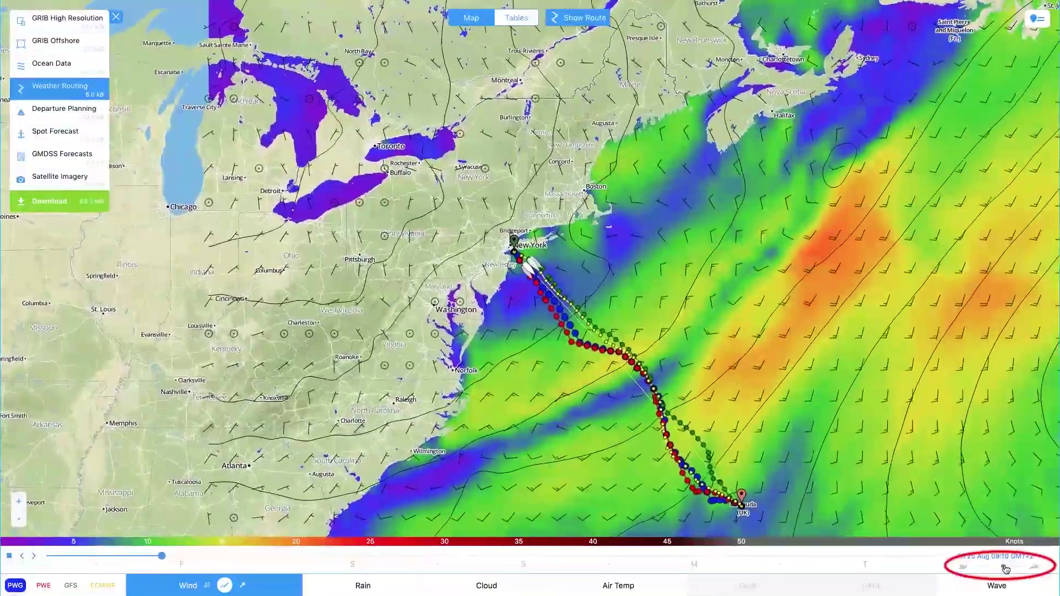
pyautogui.moveTo(1024, 567)
pyautogui.mouseDown()
pyautogui.moveTo(976, 568)
pyautogui.moveTo(1009, 569)
pyautogui.mouseUp()
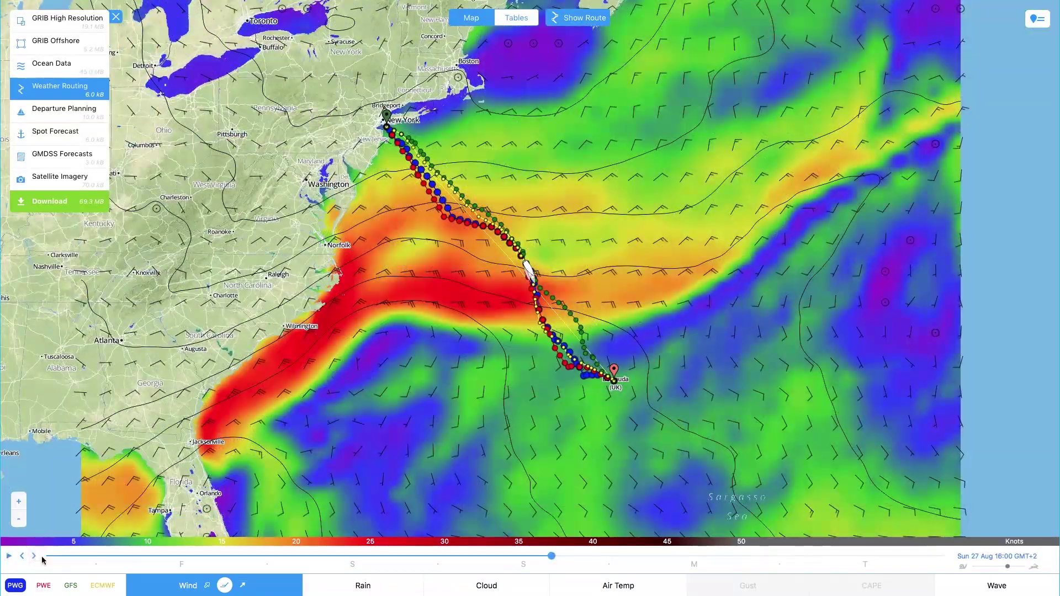
# Compare the wind display styles along the route while animating the forecast: coloured arrows, colour map with barbs, and colour map with arrows
pyautogui.click(209, 586)
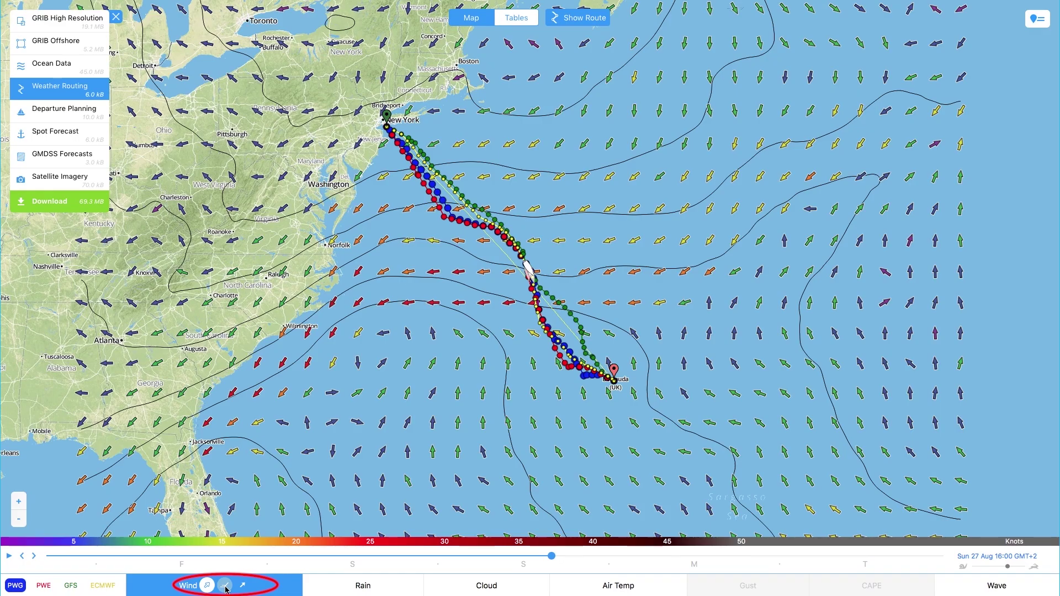
pyautogui.click(10, 555)
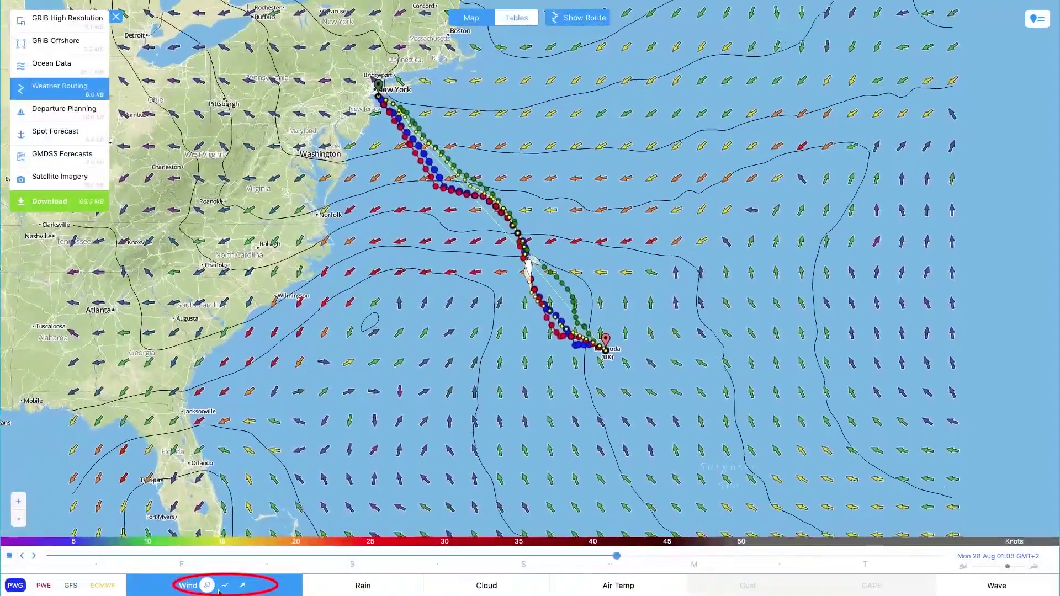
pyautogui.click(227, 588)
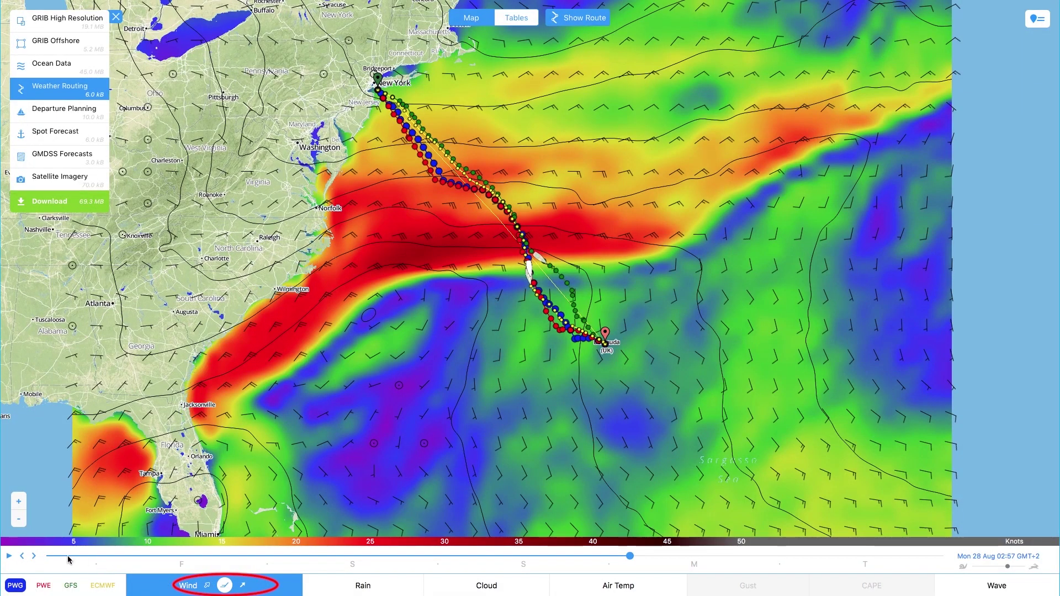
pyautogui.click(9, 555)
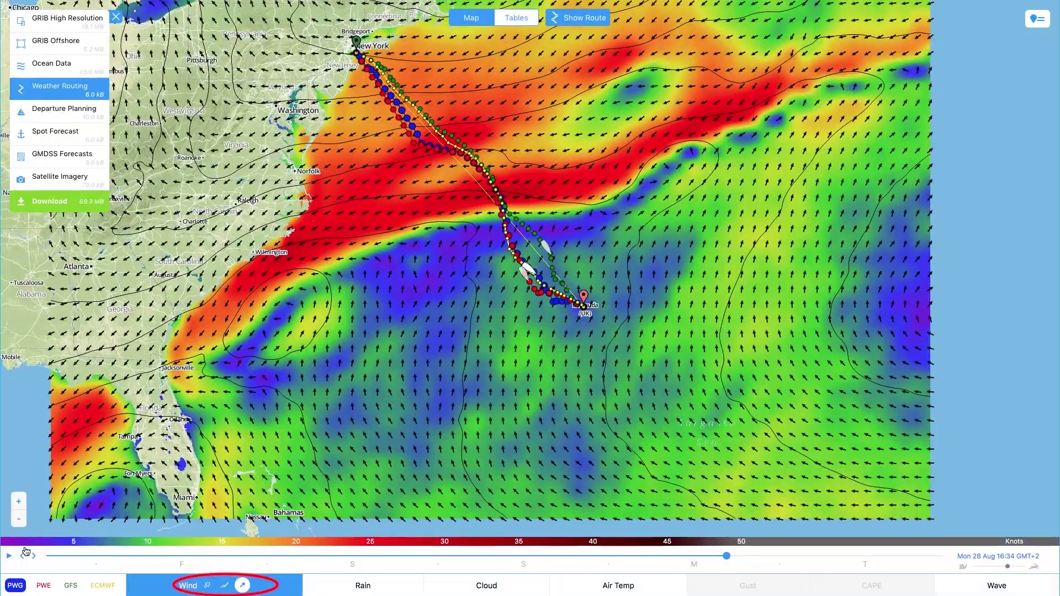
pyautogui.click(9, 558)
pyautogui.click(9, 558)
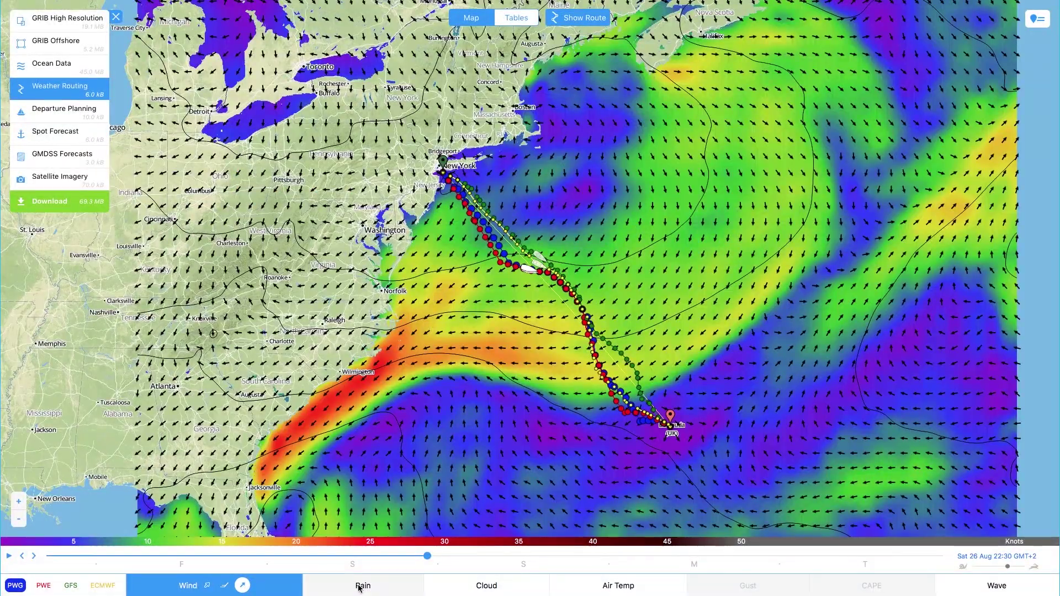
# View the Rain, Cloud, Air Temp and Wave forecast layers along the route
pyautogui.click(360, 587)
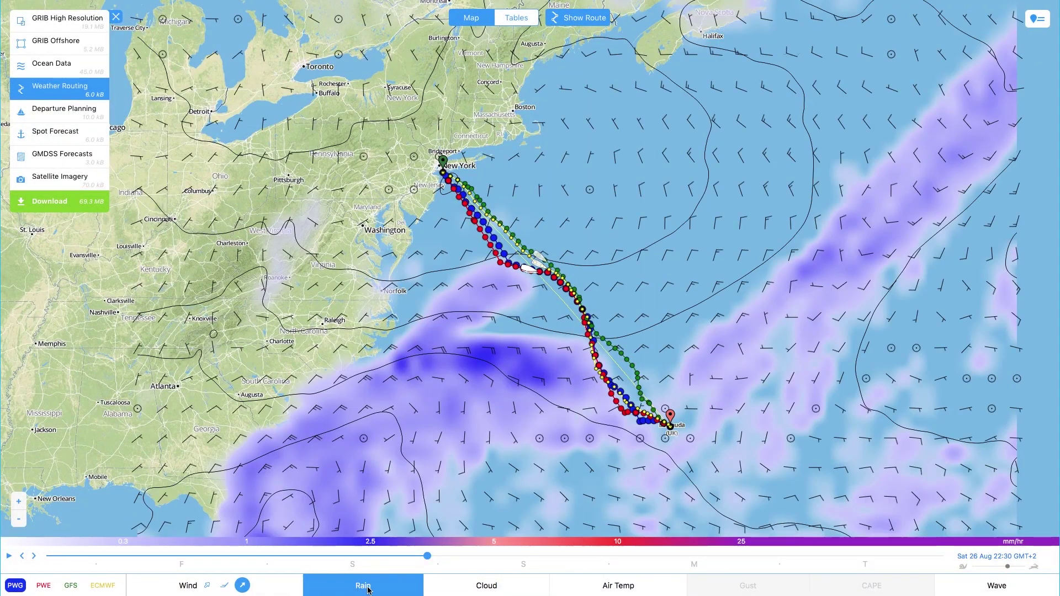
pyautogui.click(490, 591)
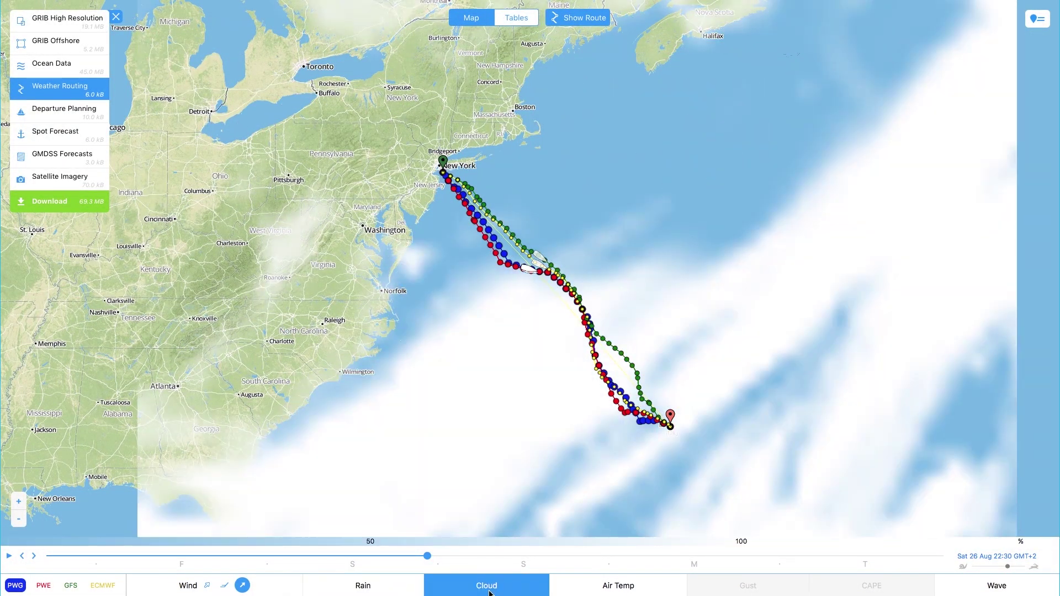
pyautogui.click(614, 590)
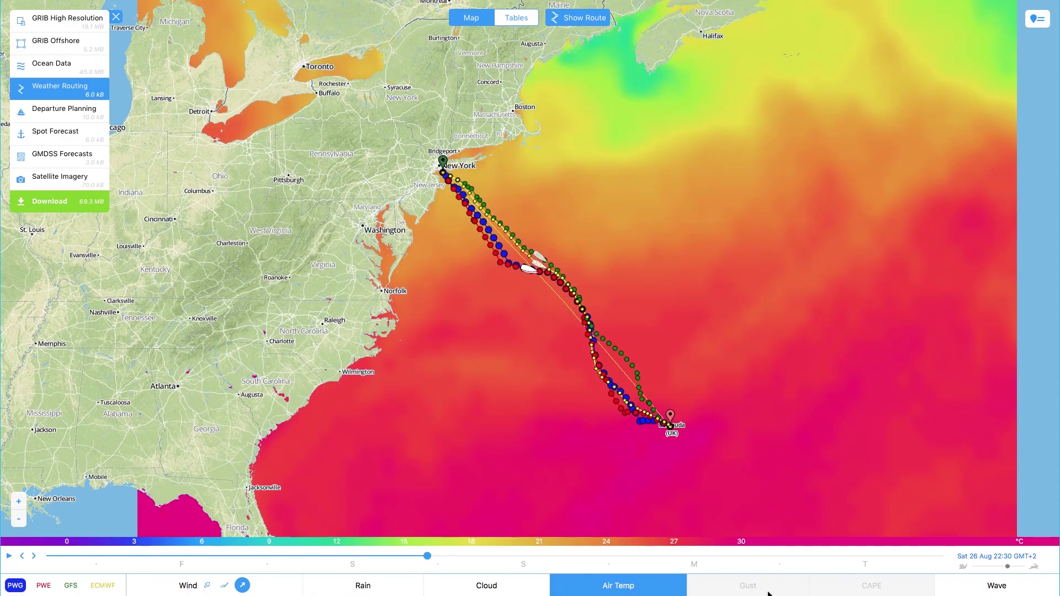
pyautogui.click(989, 588)
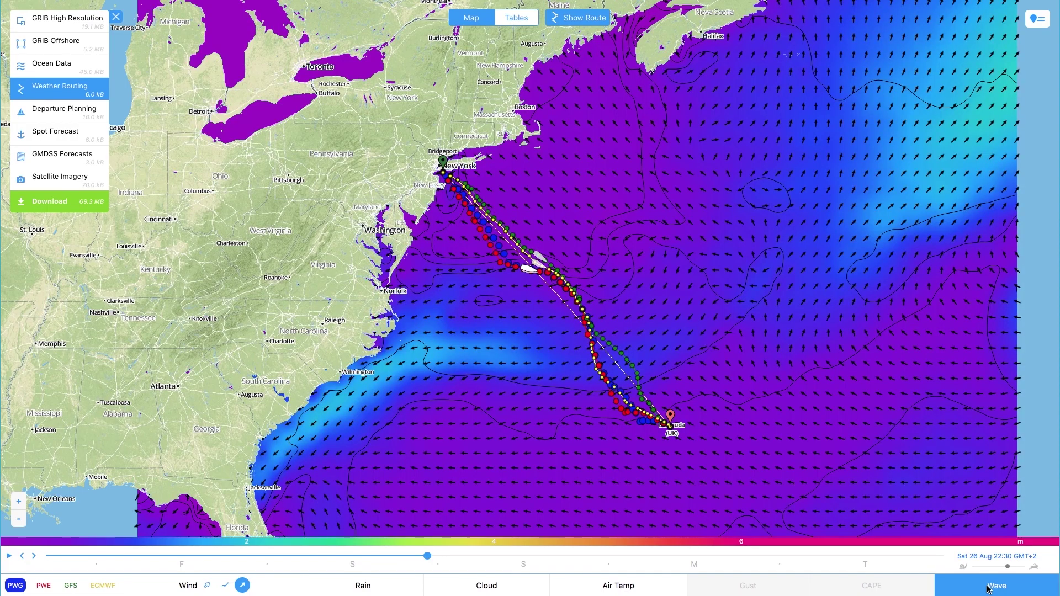
# Inspect the routes up close on the wave map, then restore the view of the whole New York to Bermuda passage
pyautogui.moveTo(526, 388)
pyautogui.moveTo(526, 388); pyautogui.dragTo(529, 409)
pyautogui.click(19, 503)
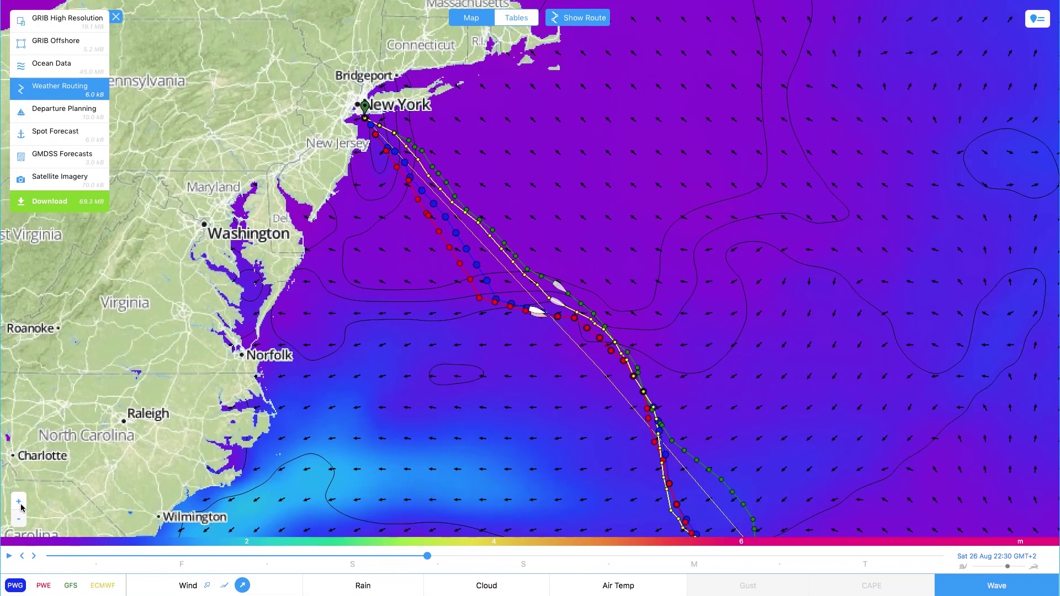
pyautogui.click(20, 503)
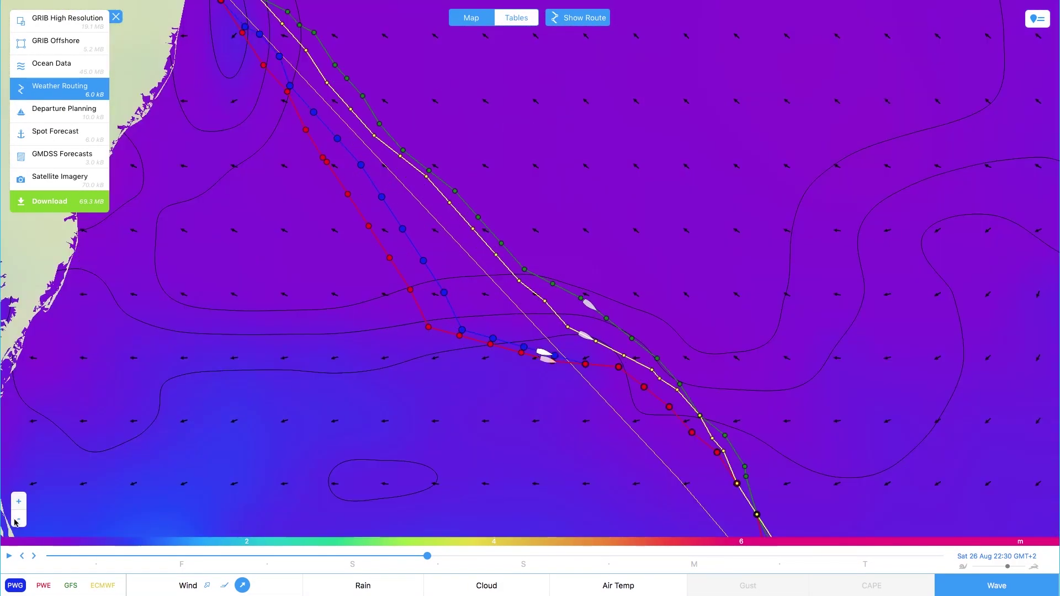
pyautogui.click(17, 519)
pyautogui.click(18, 520)
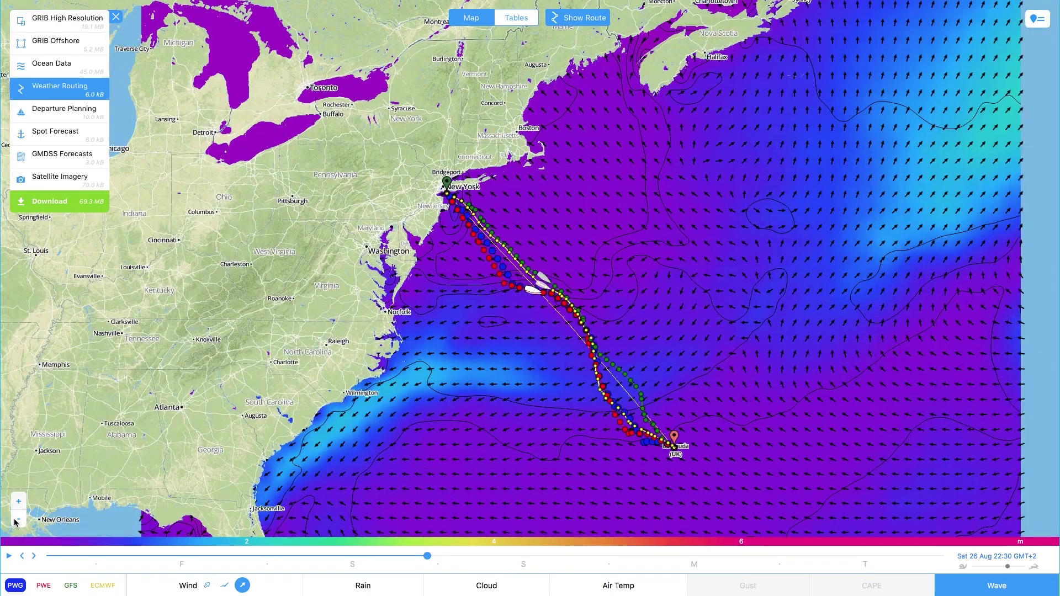
# Compare the wind forecasts along the route from the PWE, GFS and ECMWF models
pyautogui.click(43, 586)
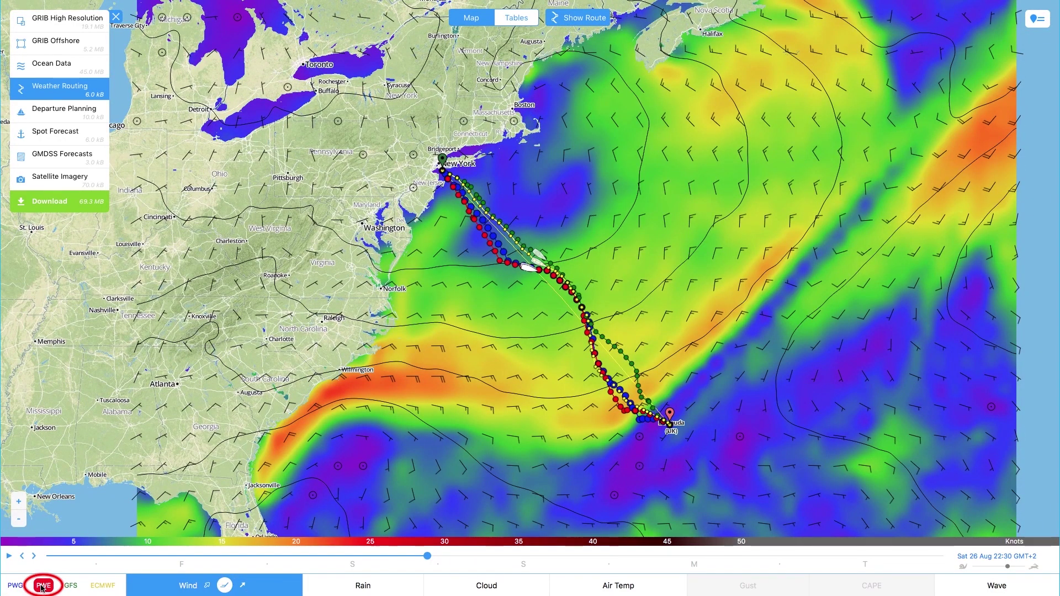
pyautogui.click(74, 586)
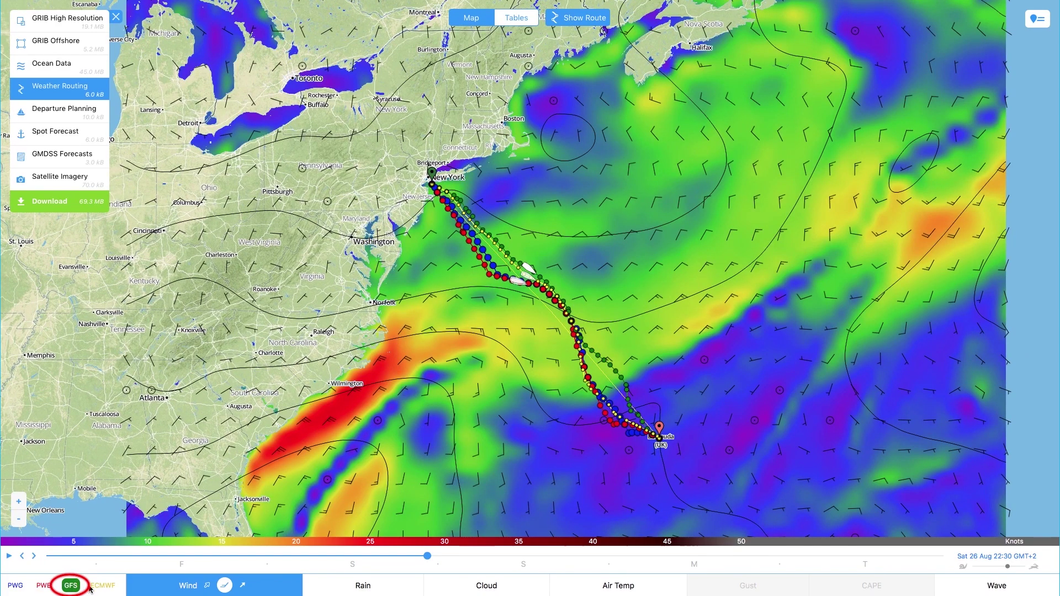
pyautogui.click(103, 586)
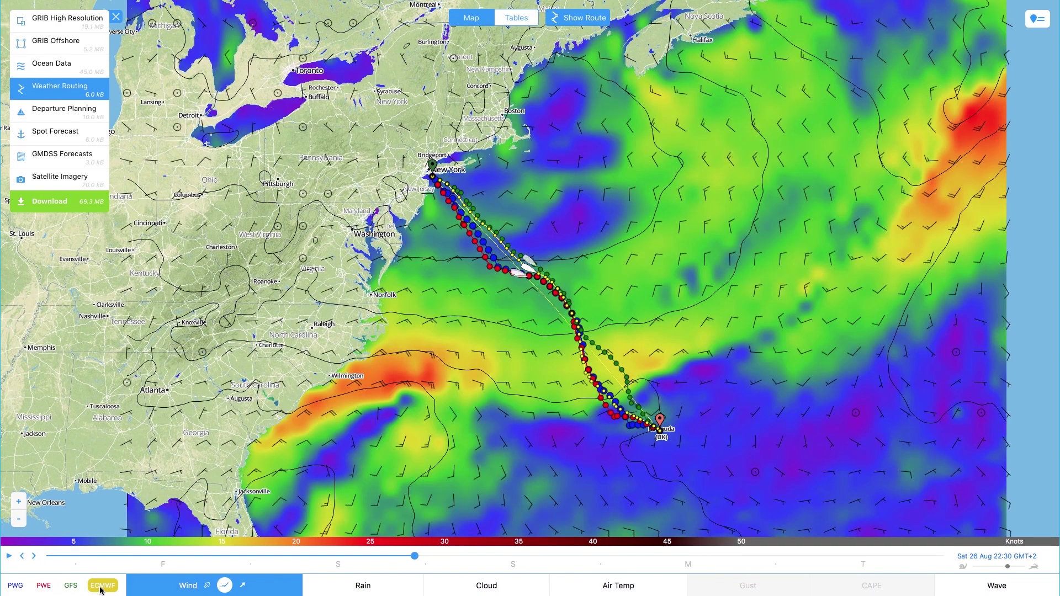
# Hide the computed routes, play the ECMWF wind forecast and stop it, and show the routes again
pyautogui.click(576, 21)
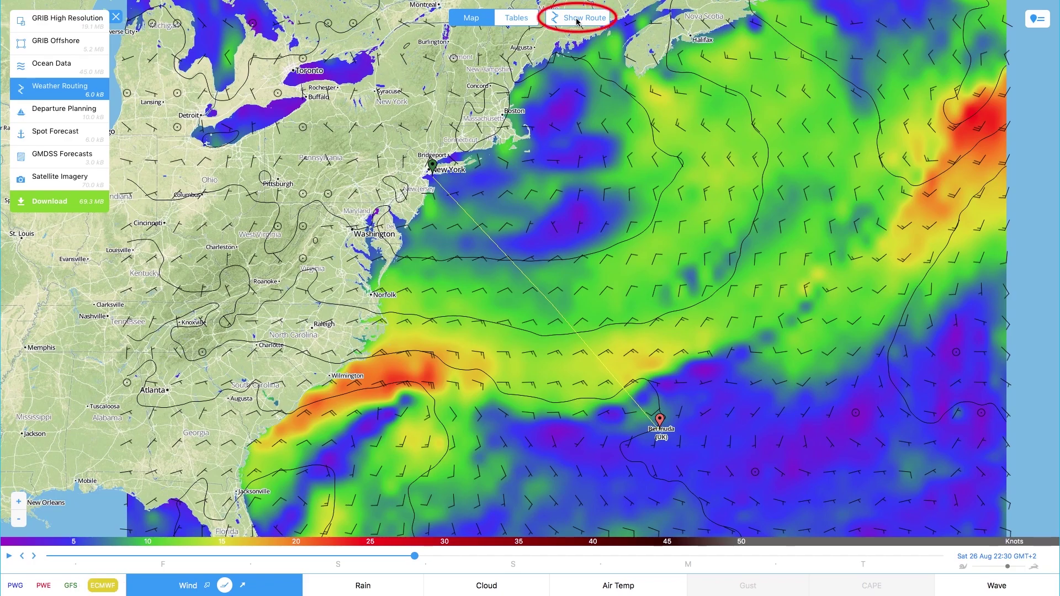
pyautogui.click(9, 556)
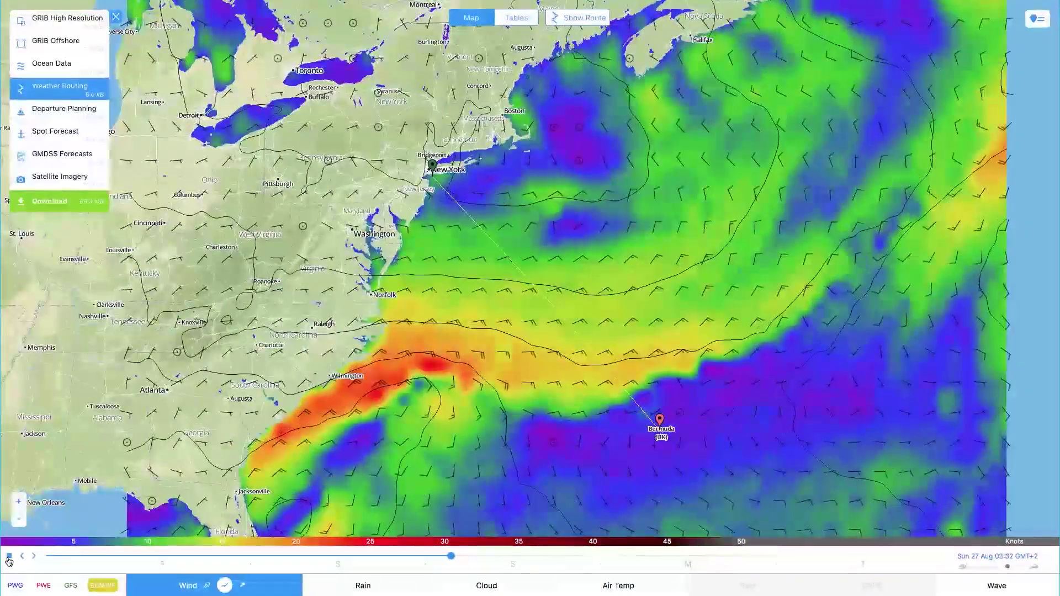
pyautogui.click(9, 557)
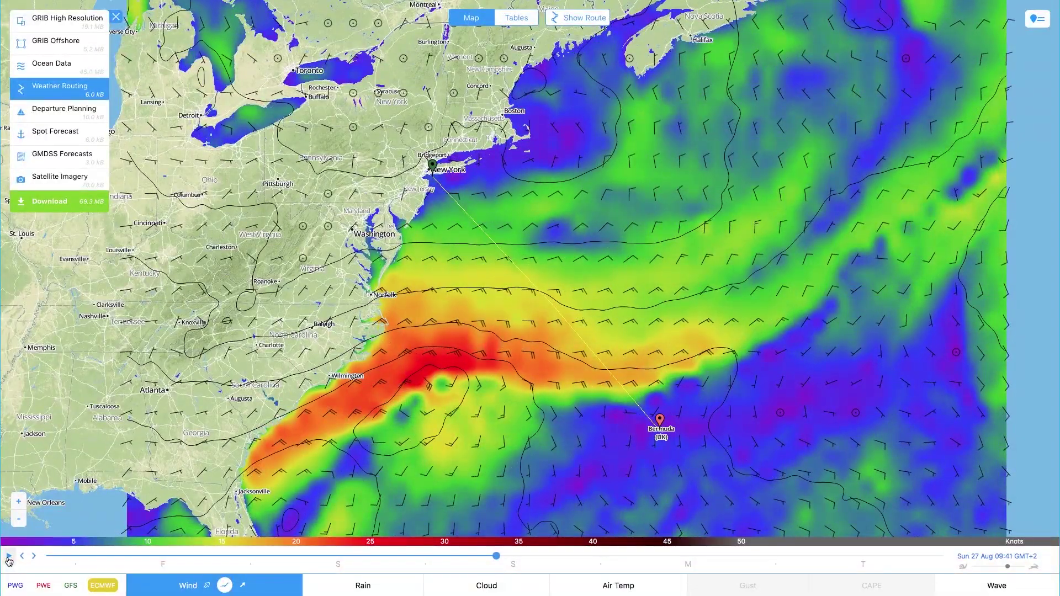
pyautogui.click(575, 16)
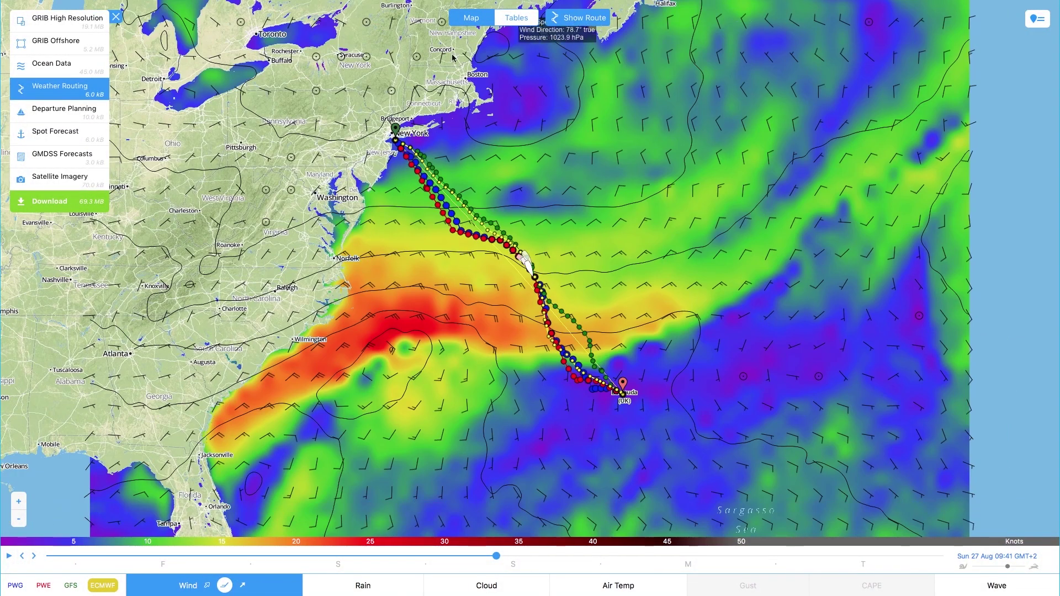
# View the high-resolution GRIB wind forecast for each highlighted area around New York, and play and stop the animation near the departure point
pyautogui.click(77, 23)
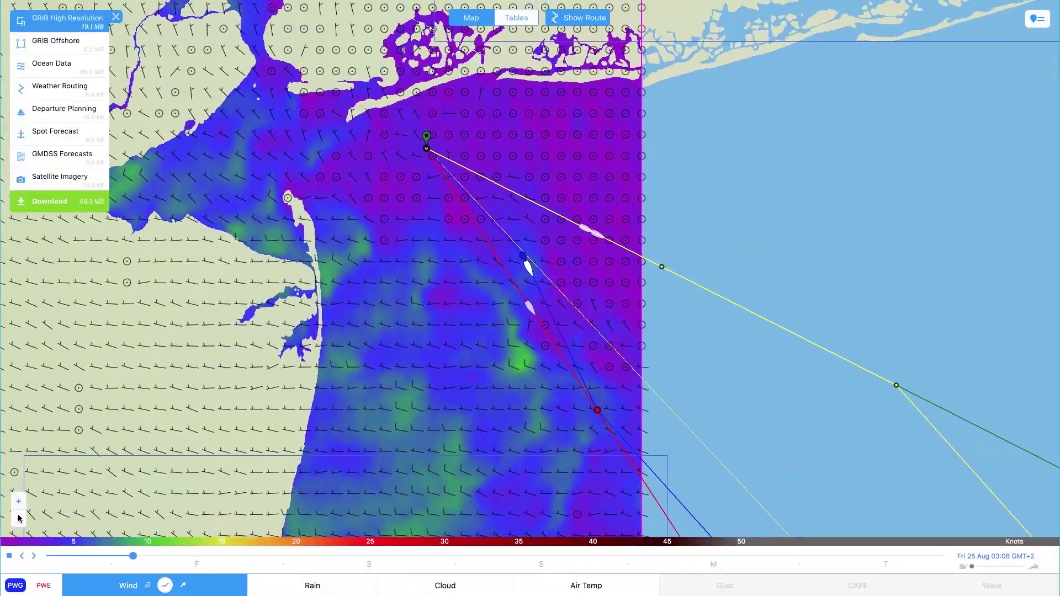
pyautogui.click(18, 519)
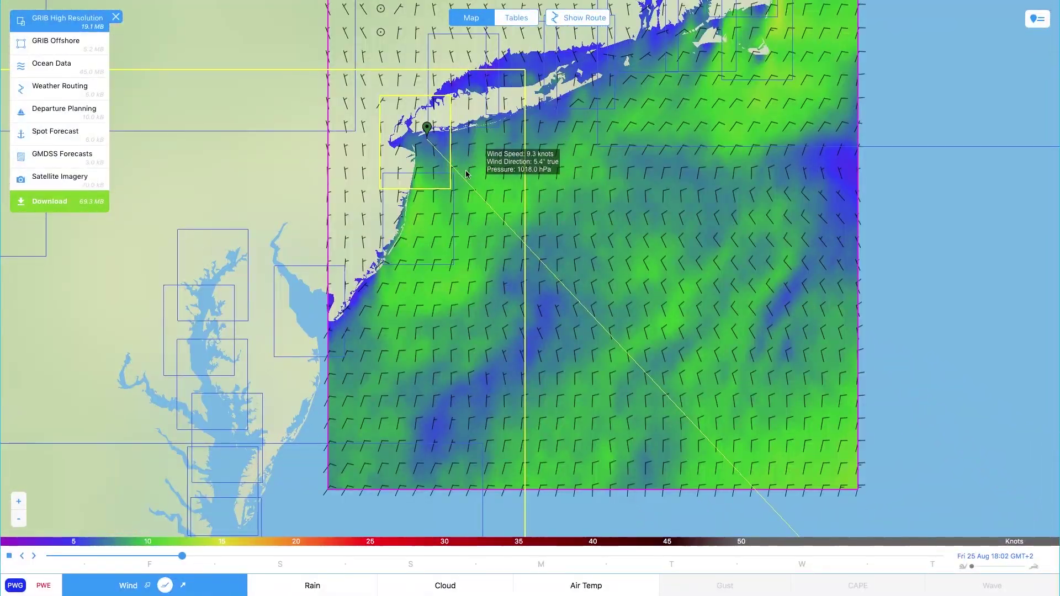
pyautogui.click(421, 177)
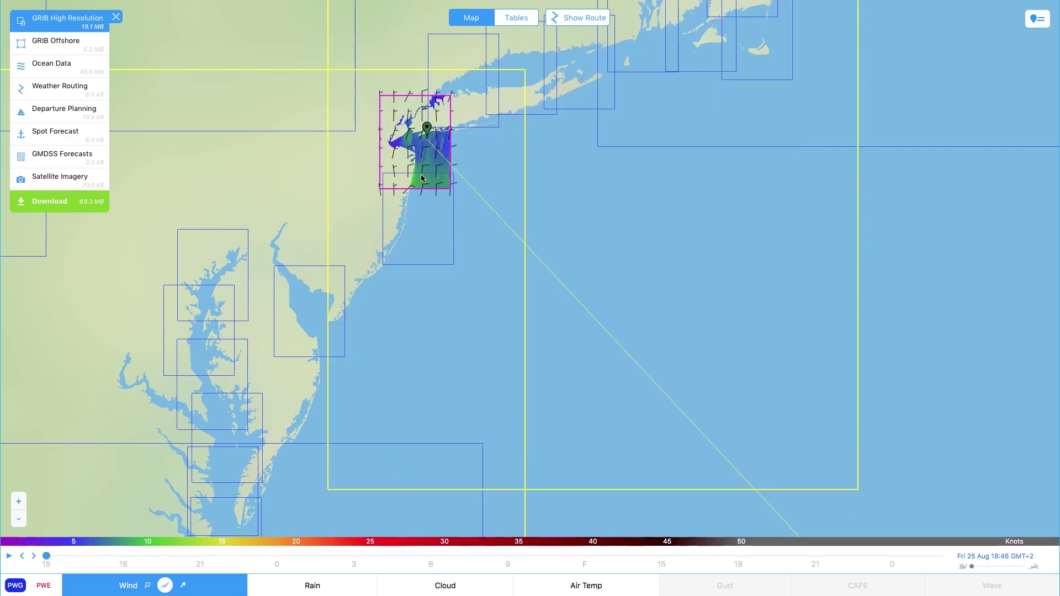
pyautogui.click(609, 307)
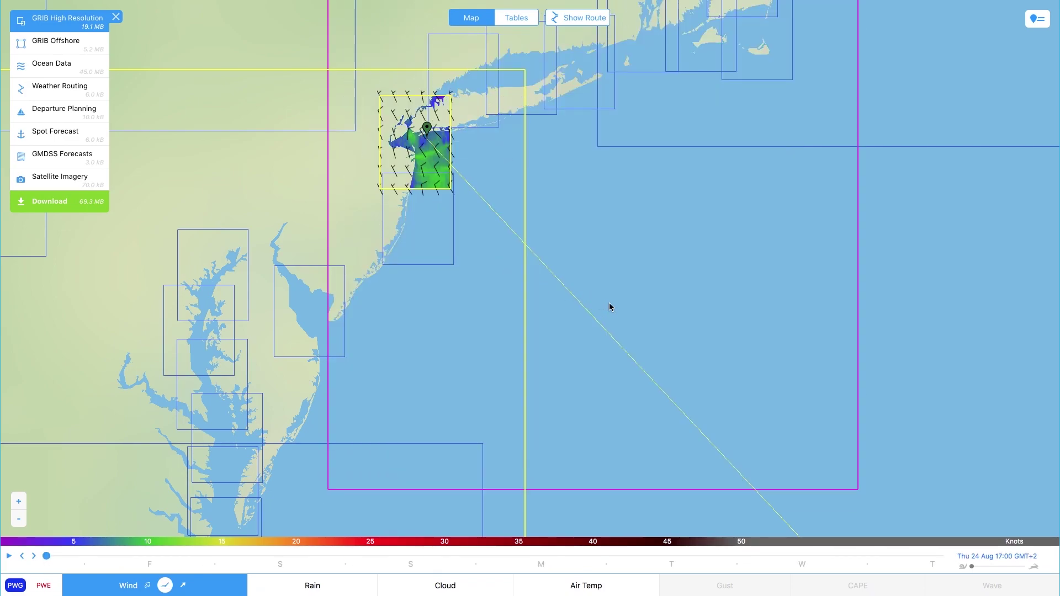
pyautogui.click(283, 499)
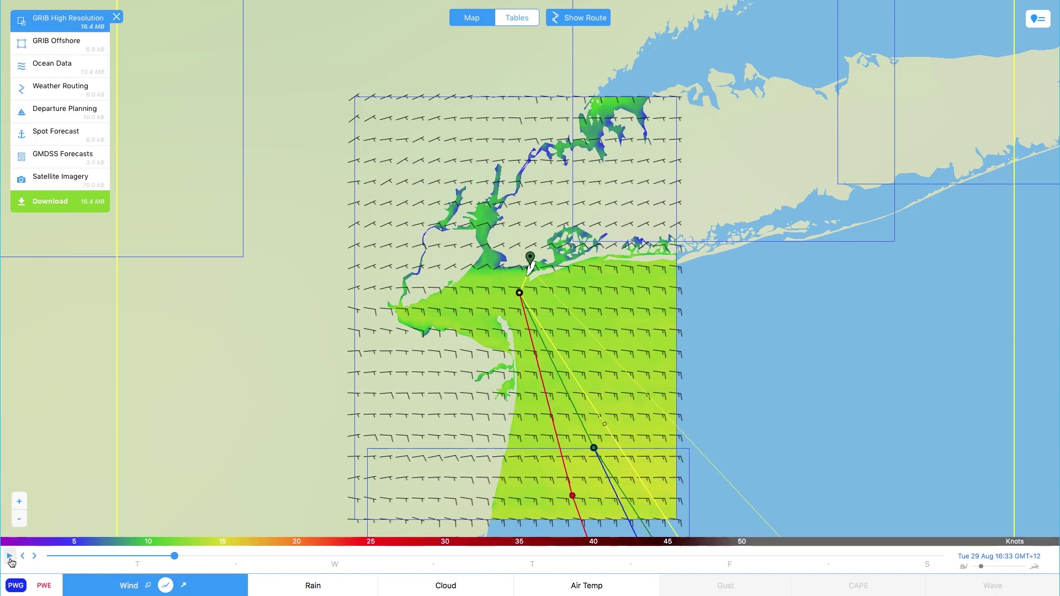
pyautogui.click(10, 557)
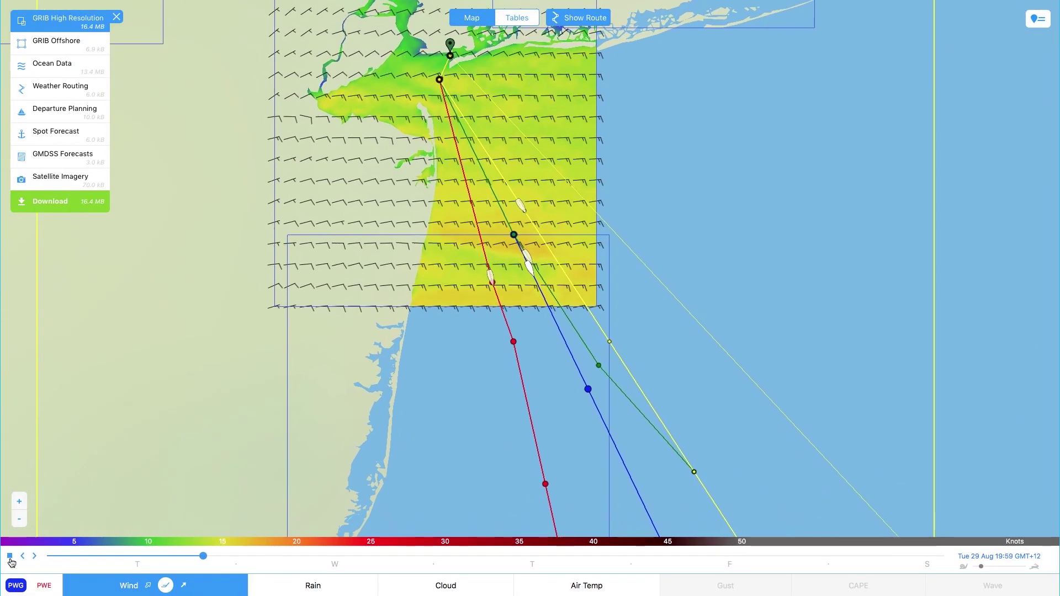
pyautogui.click(9, 558)
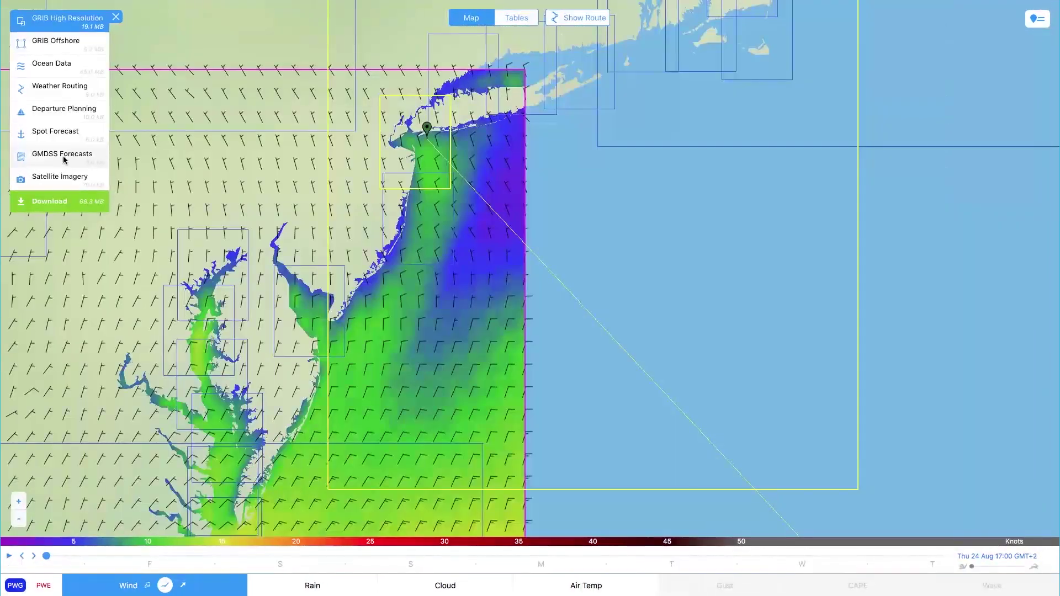
# Open the GMDSS forecast for Region IV, read through the hurricane advisory to the high seas forecast, and close it
pyautogui.click(63, 155)
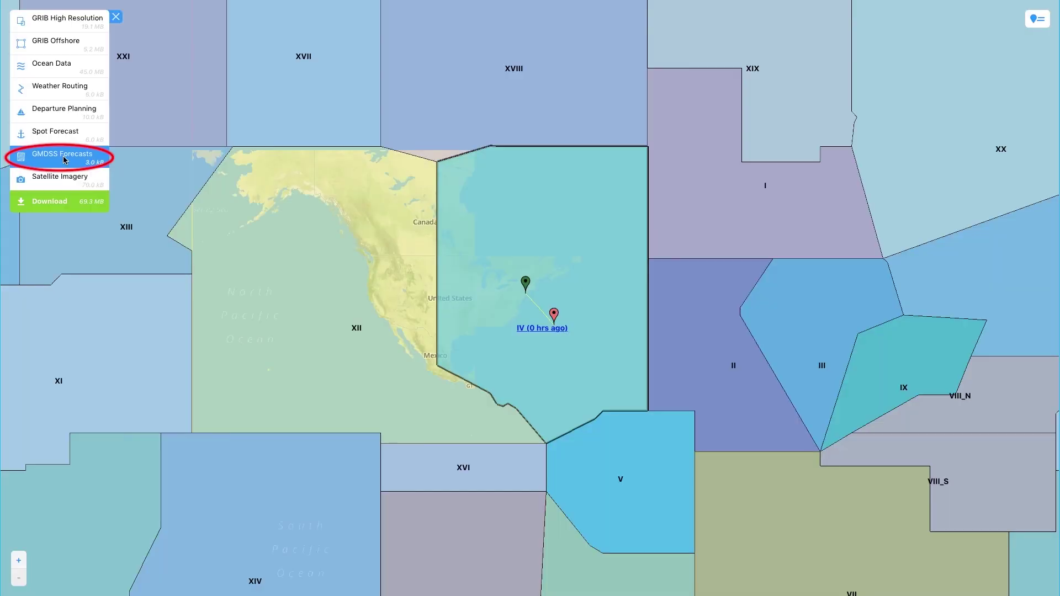
pyautogui.click(546, 329)
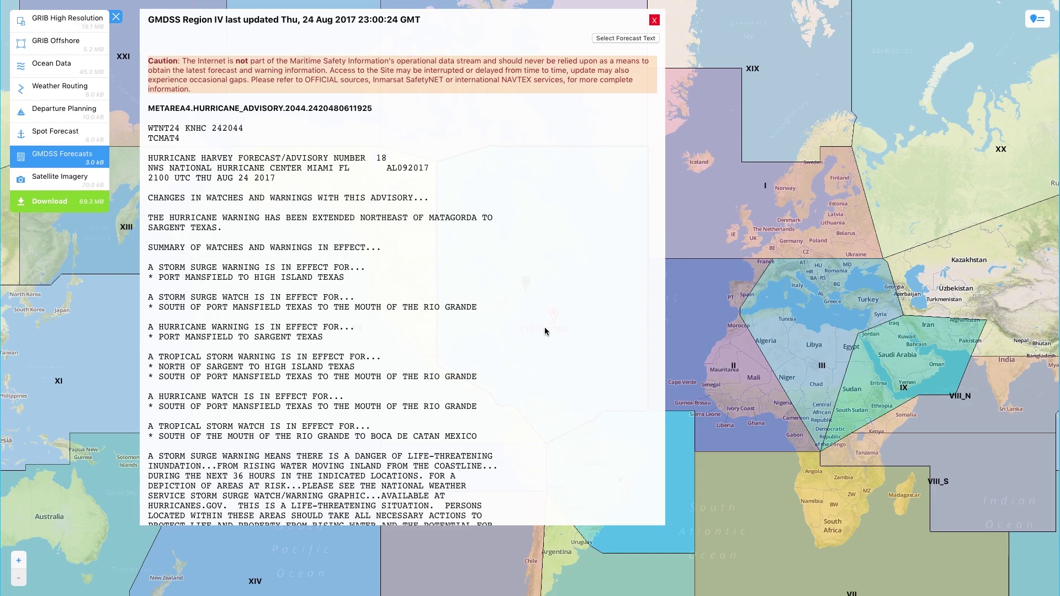
pyautogui.scroll(-10, 545, 329)
pyautogui.scroll(-12, 544, 330)
pyautogui.scroll(-7, 544, 328)
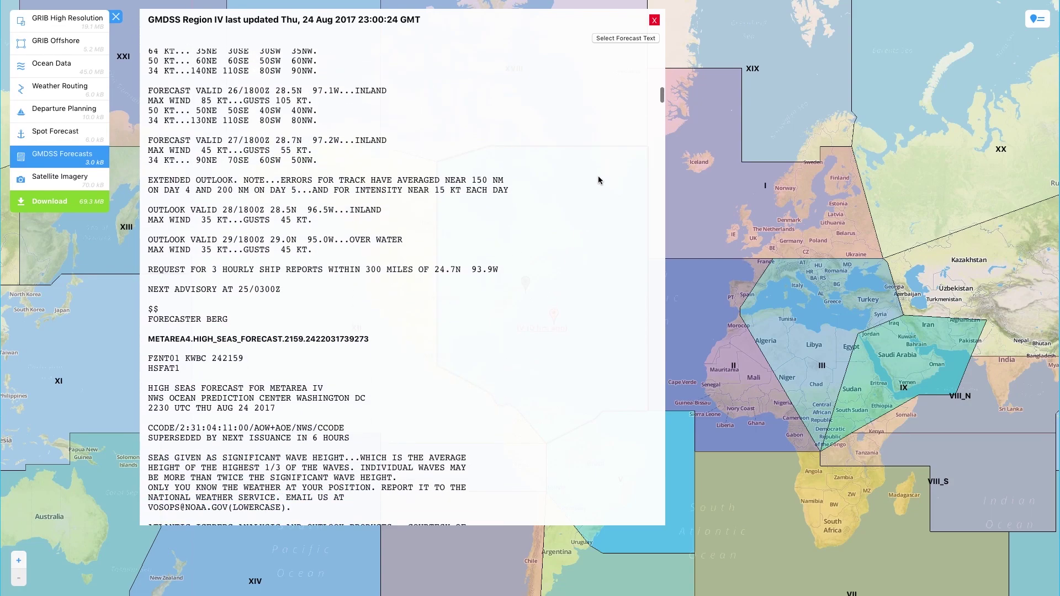
pyautogui.click(654, 22)
# Open the satellite imagery for ICAO Area B1 and view it in colour and in black and white
pyautogui.click(58, 184)
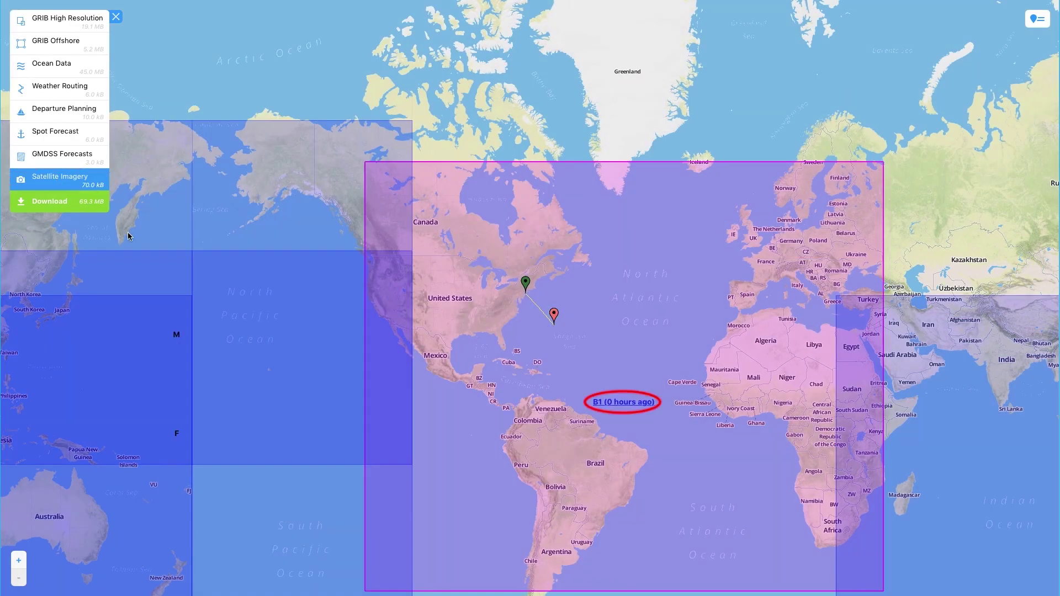
pyautogui.click(623, 406)
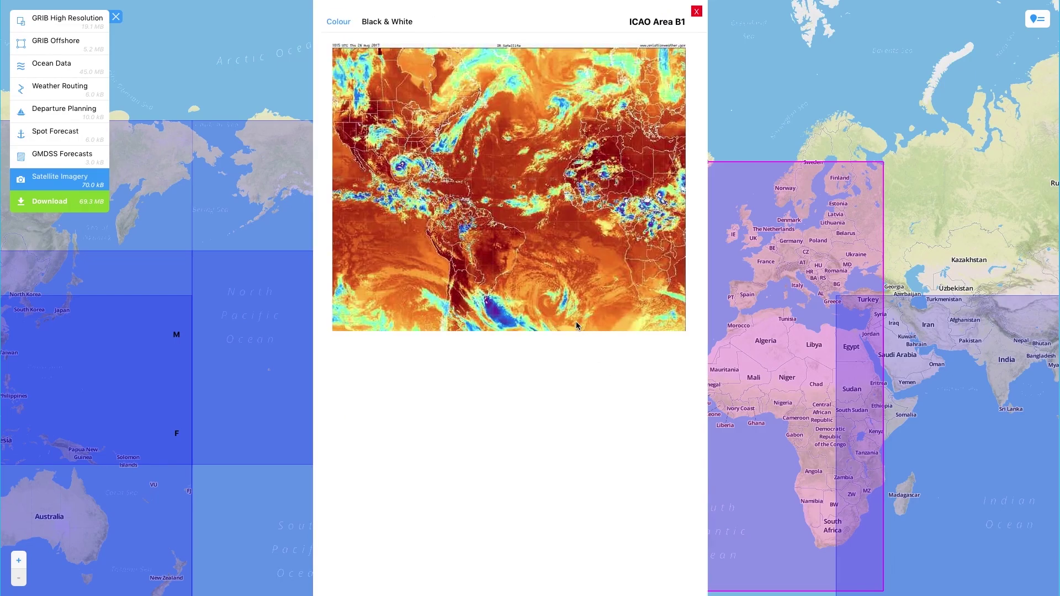
pyautogui.click(381, 25)
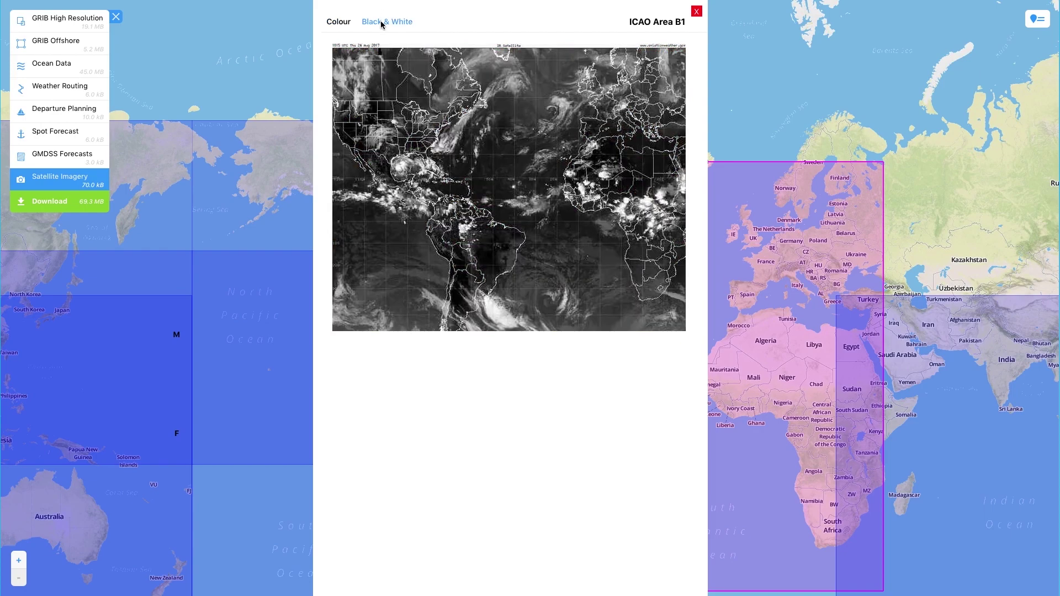